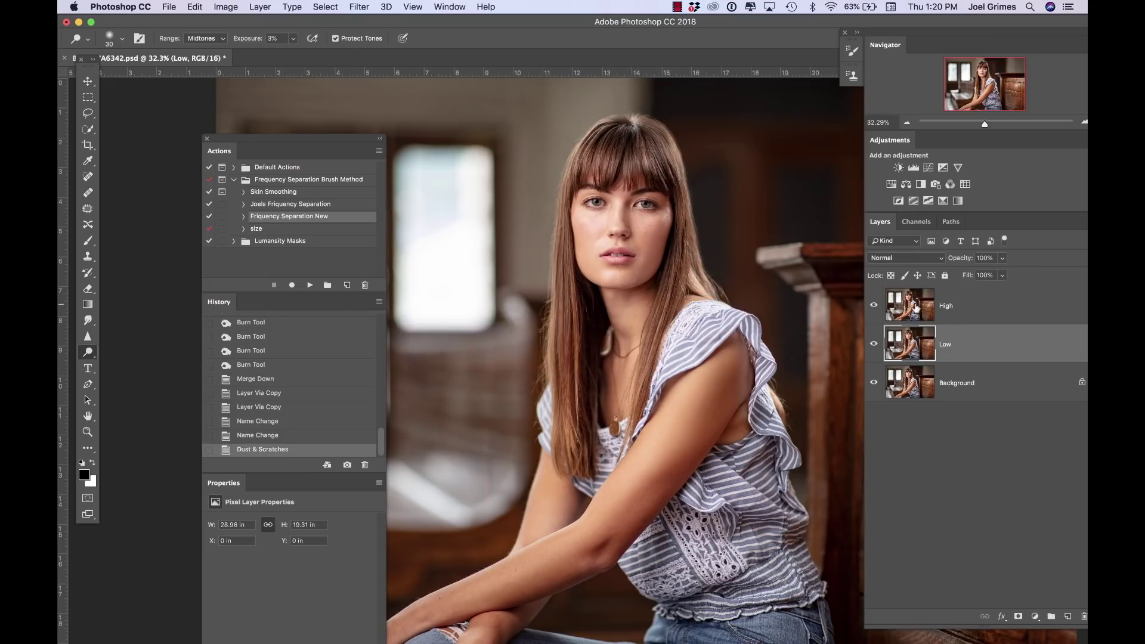
# Apply the Low layer's RGB channel to the High layer with Subtract, scale 2 and offset 128, and set High's blend mode to Linear Light.
pyautogui.click(933, 307)
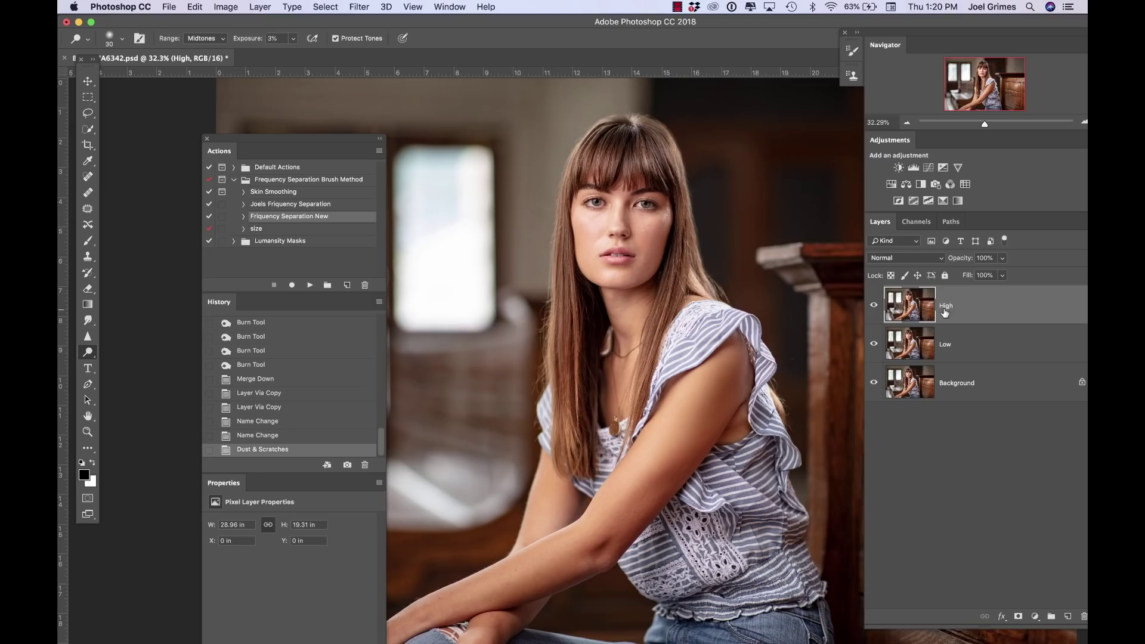
pyautogui.click(225, 6)
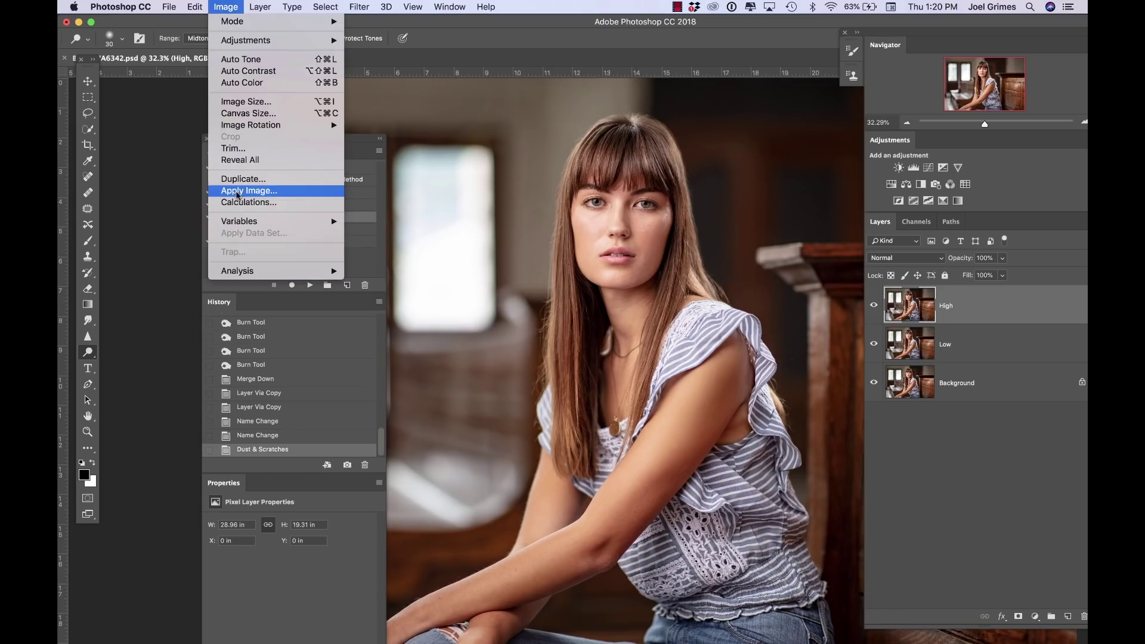
pyautogui.click(237, 191)
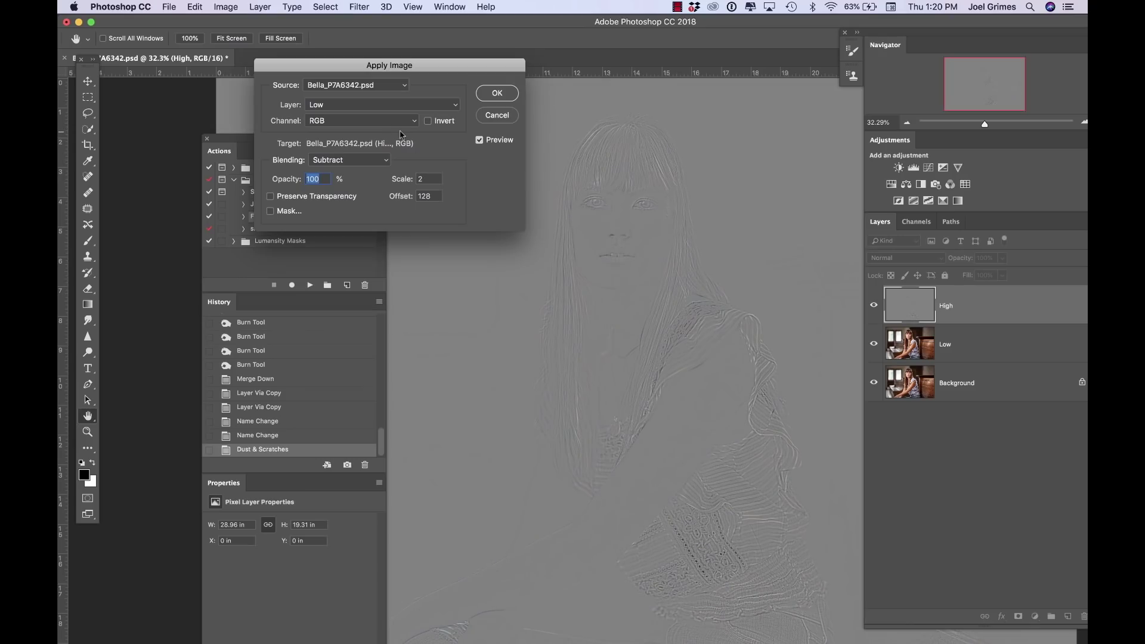
pyautogui.moveTo(462, 66); pyautogui.dragTo(534, 132)
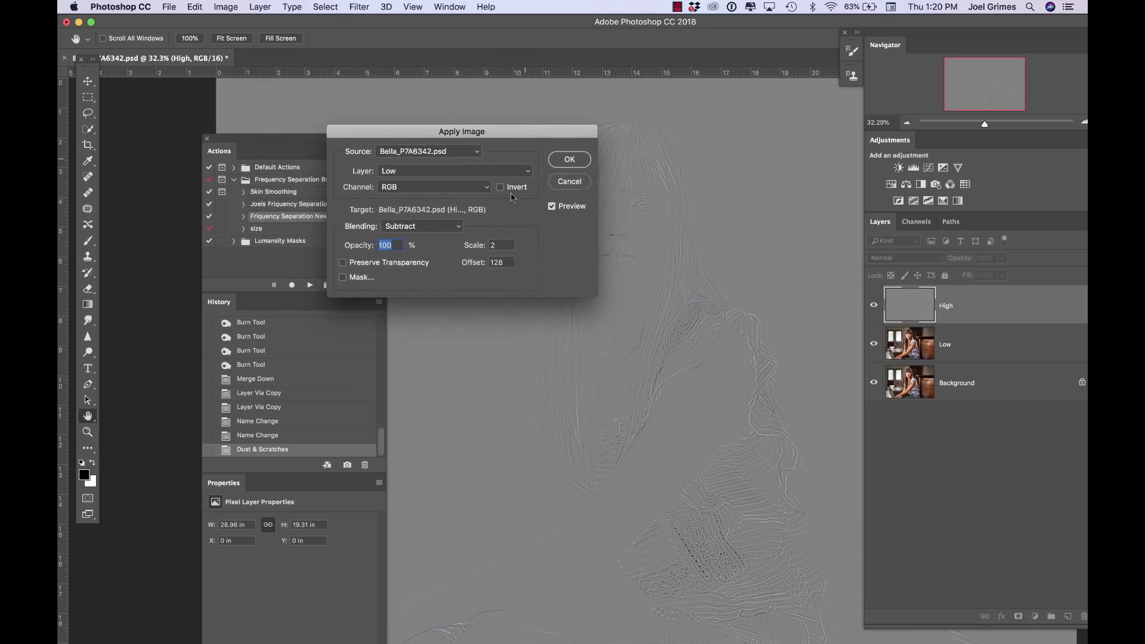
pyautogui.click(430, 227)
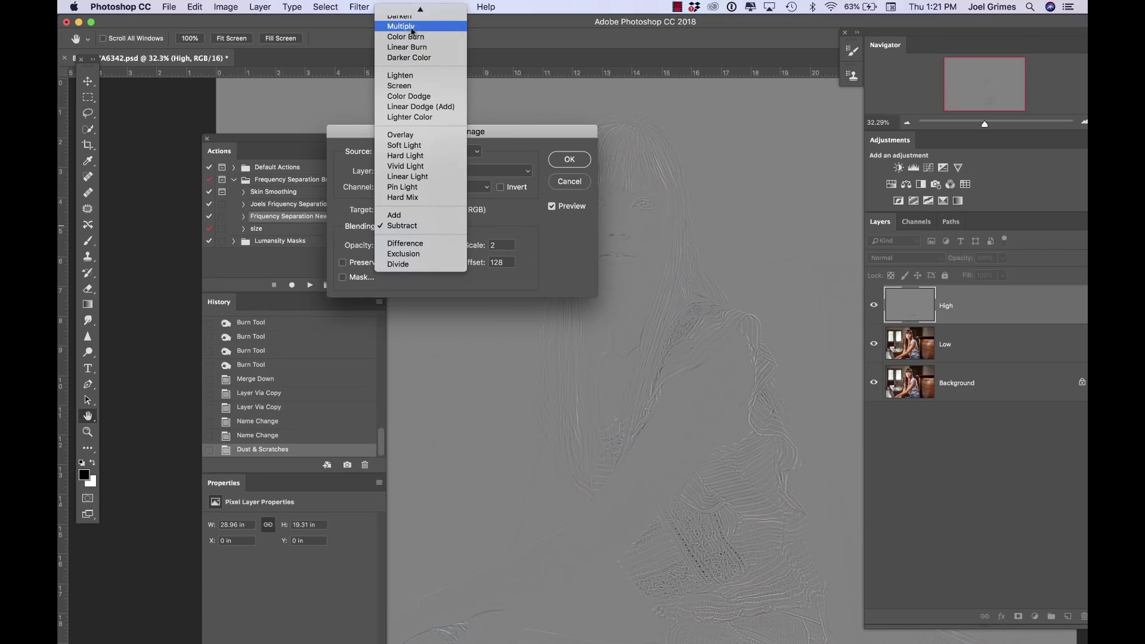
pyautogui.click(404, 228)
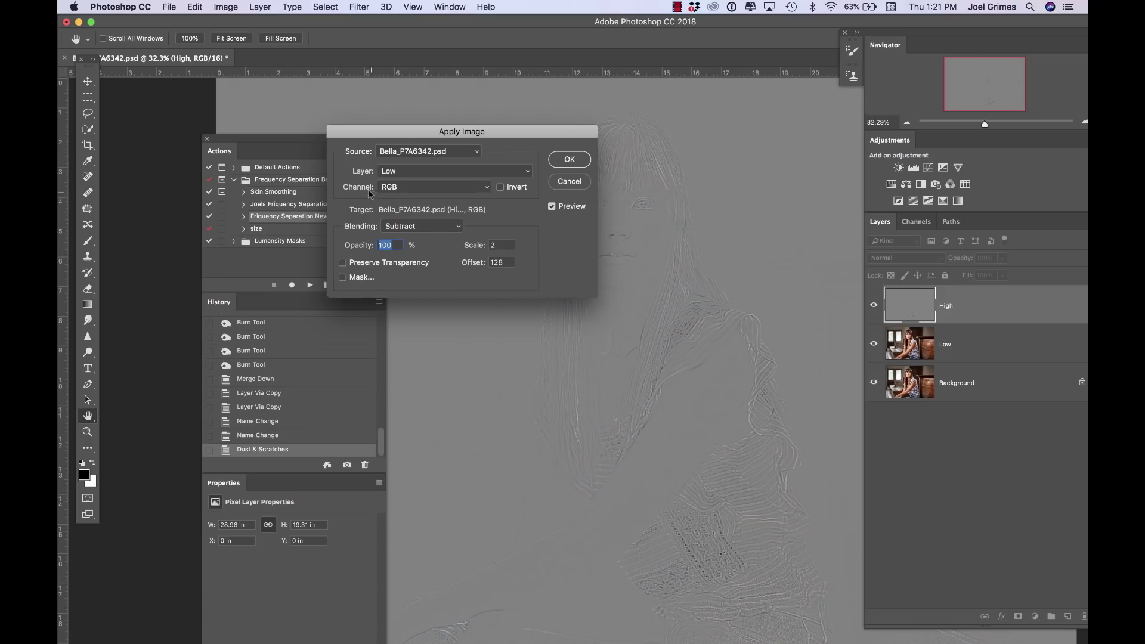
pyautogui.click(405, 172)
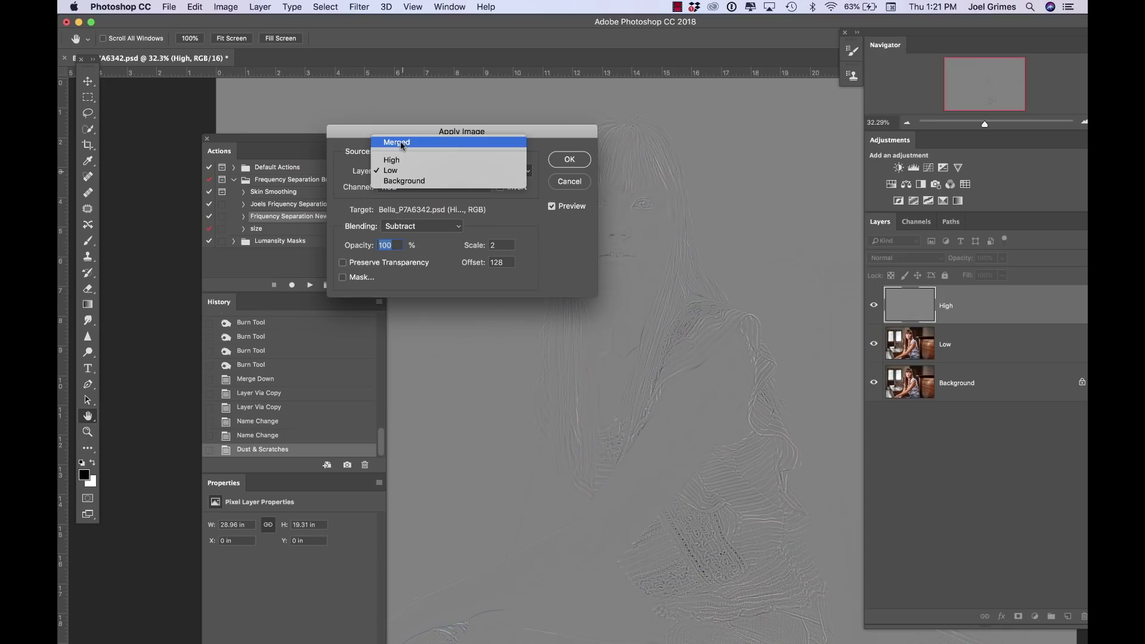
pyautogui.click(399, 173)
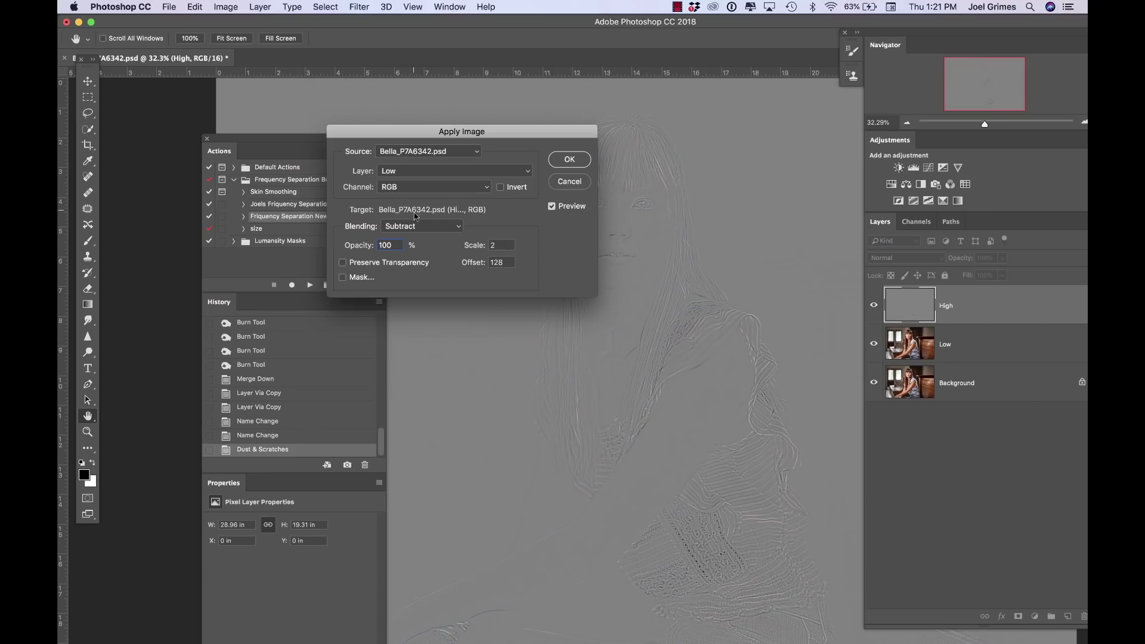
pyautogui.moveTo(480, 246); pyautogui.dragTo(483, 247)
pyautogui.click(498, 244)
pyautogui.press('Return')
pyautogui.click(900, 259)
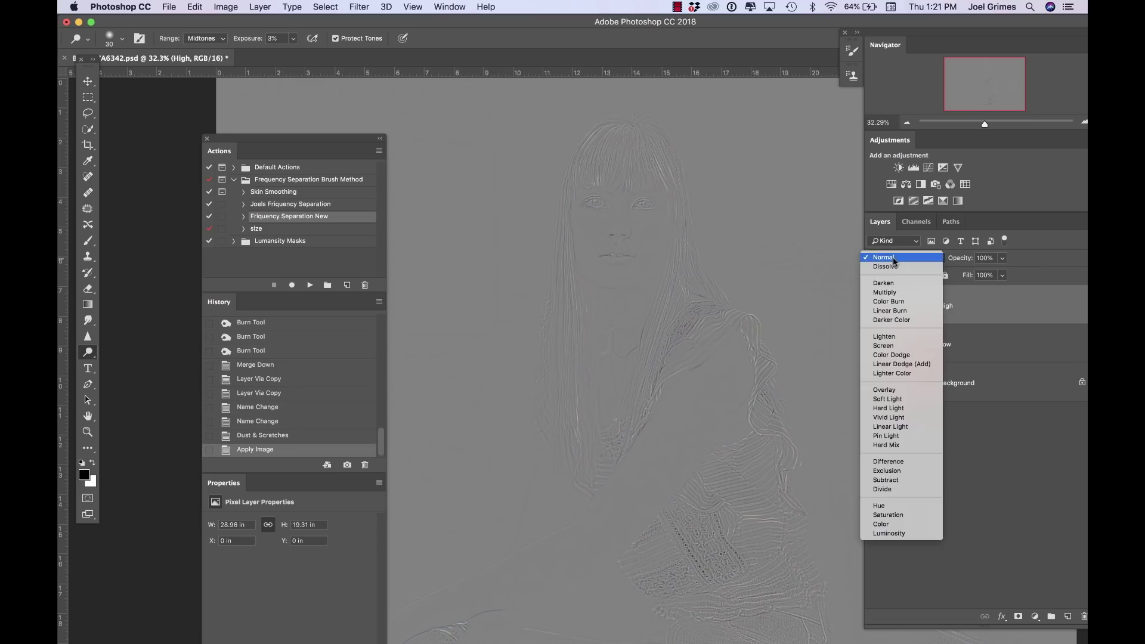
pyautogui.click(889, 426)
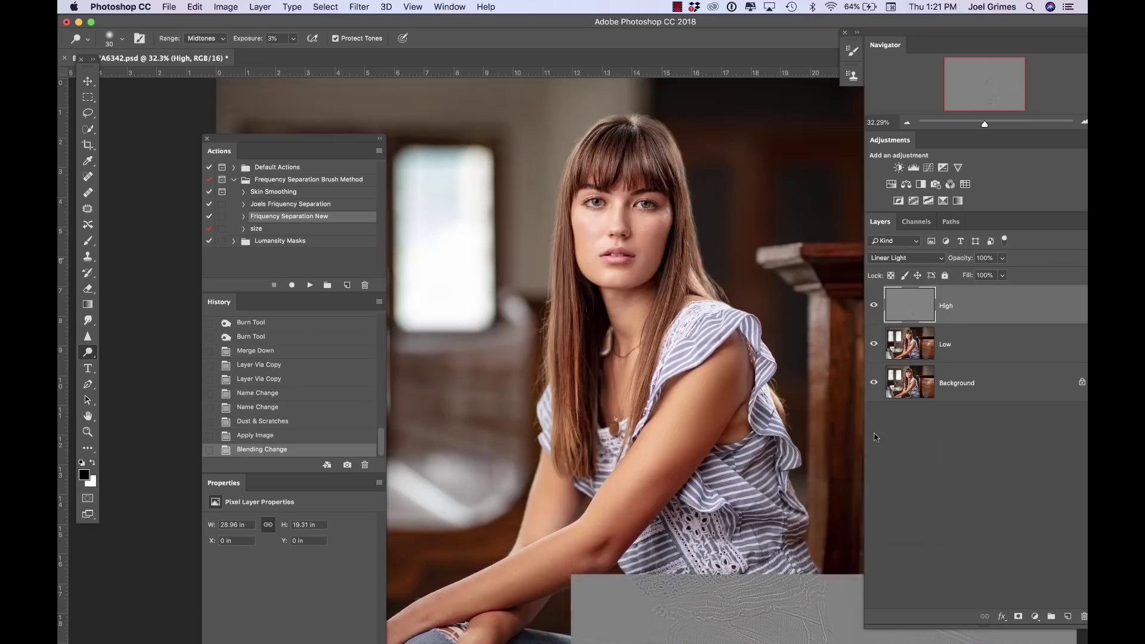
# Group the High and Low layers and name the group Skin.
pyautogui.keyDown('shift'); pyautogui.click(964, 343); pyautogui.keyUp('shift')
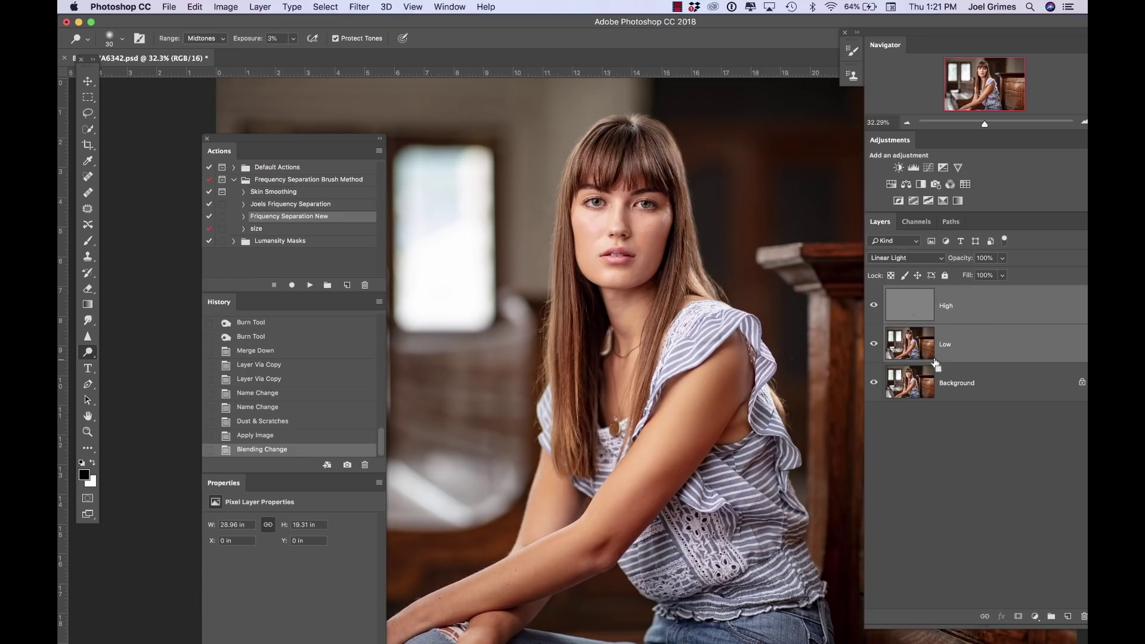
pyautogui.press('super+g')
pyautogui.doubleClick(918, 295)
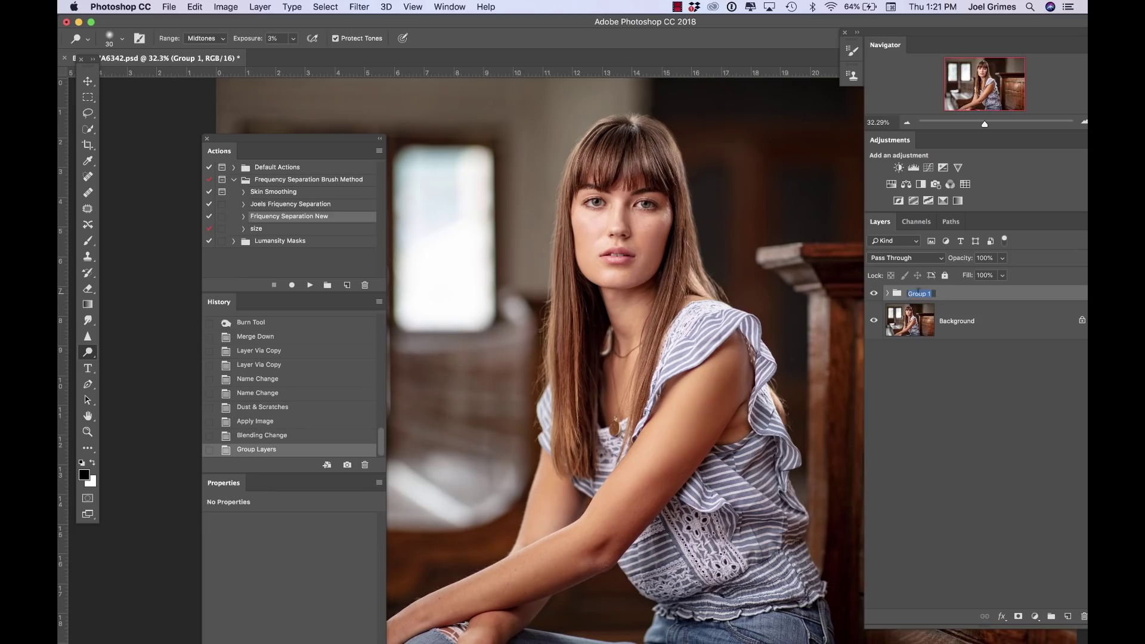
pyautogui.write('S')
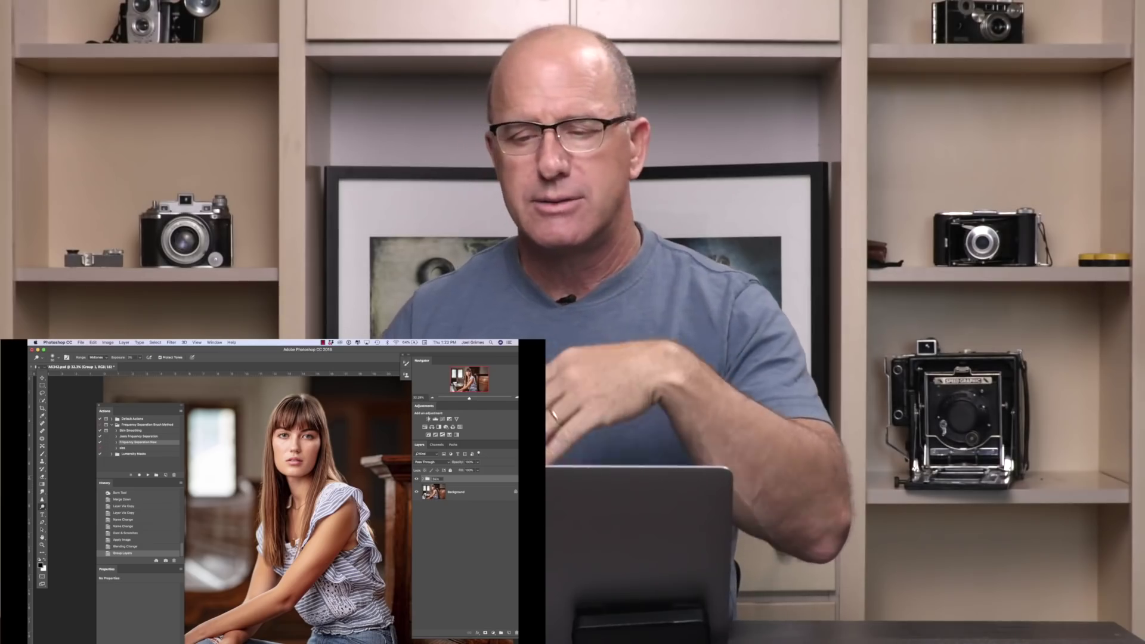
pyautogui.write('kin')
pyautogui.press('Return')
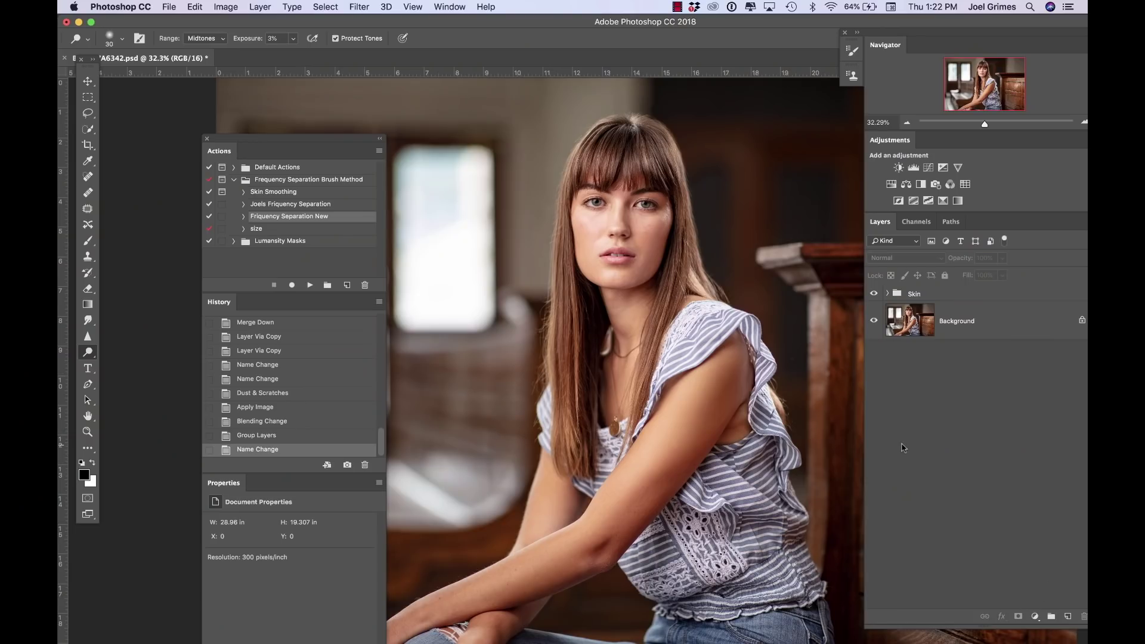
# Add a new Overlay layer filled with 50% gray above the Skin group and name it DB.
pyautogui.press('super+shift+n')
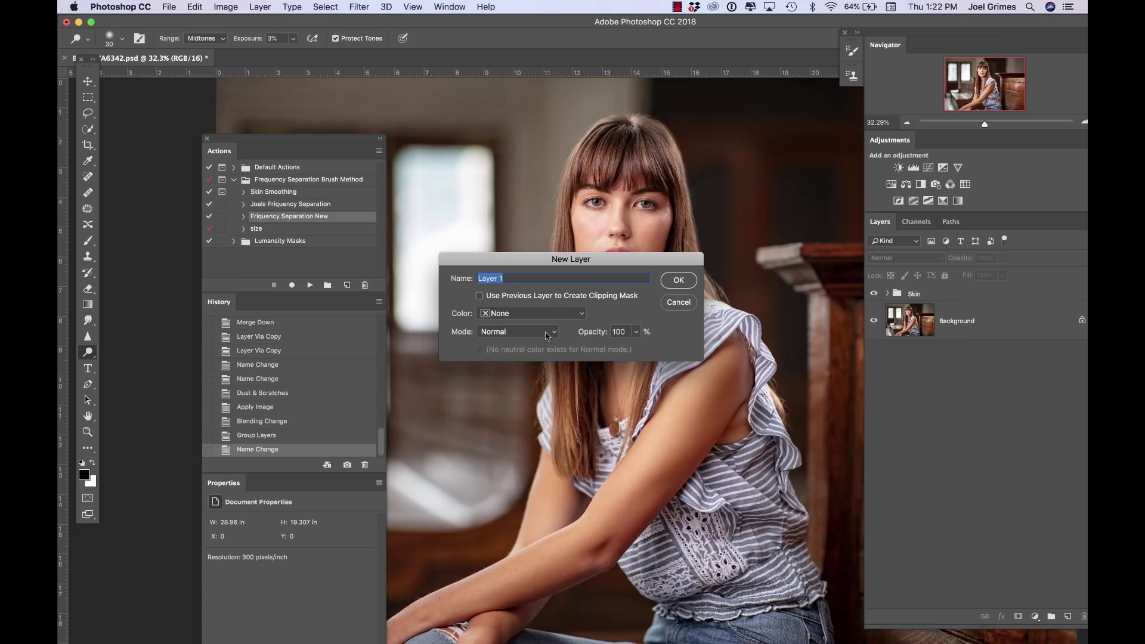
pyautogui.click(546, 336)
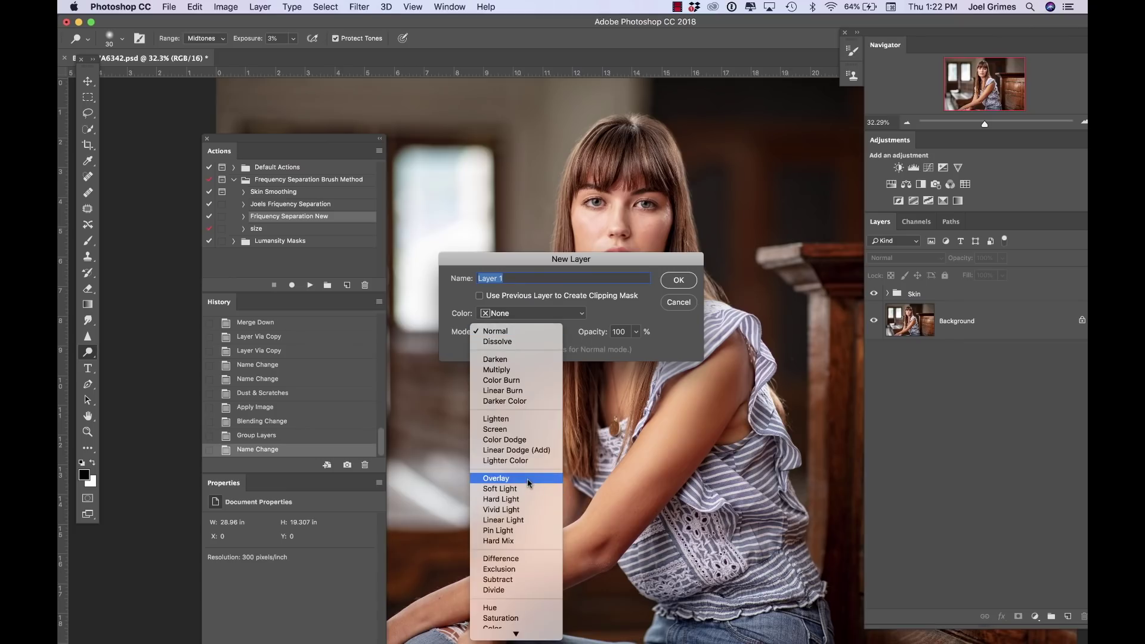
pyautogui.click(528, 480)
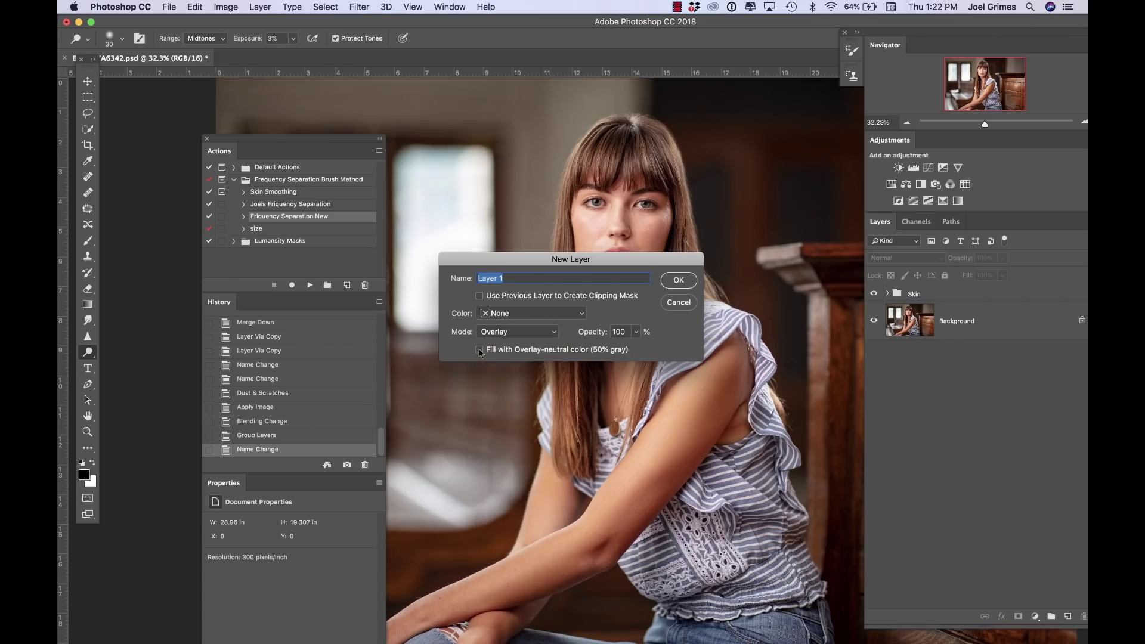
pyautogui.click(480, 351)
pyautogui.click(678, 284)
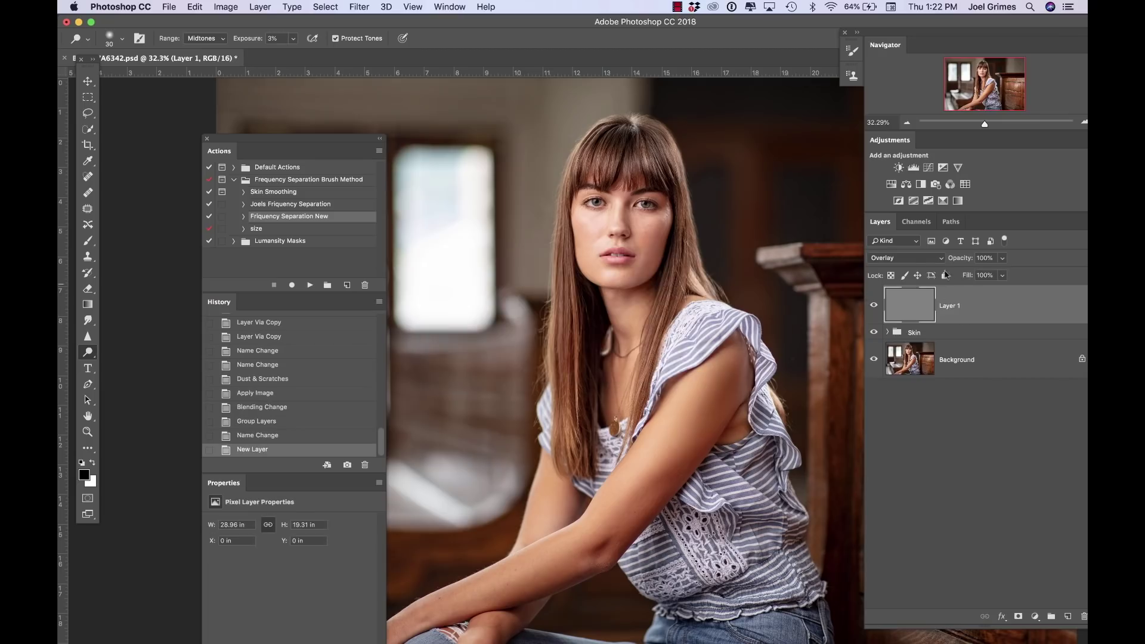
pyautogui.doubleClick(951, 308)
pyautogui.write('DB')
pyautogui.click(962, 479)
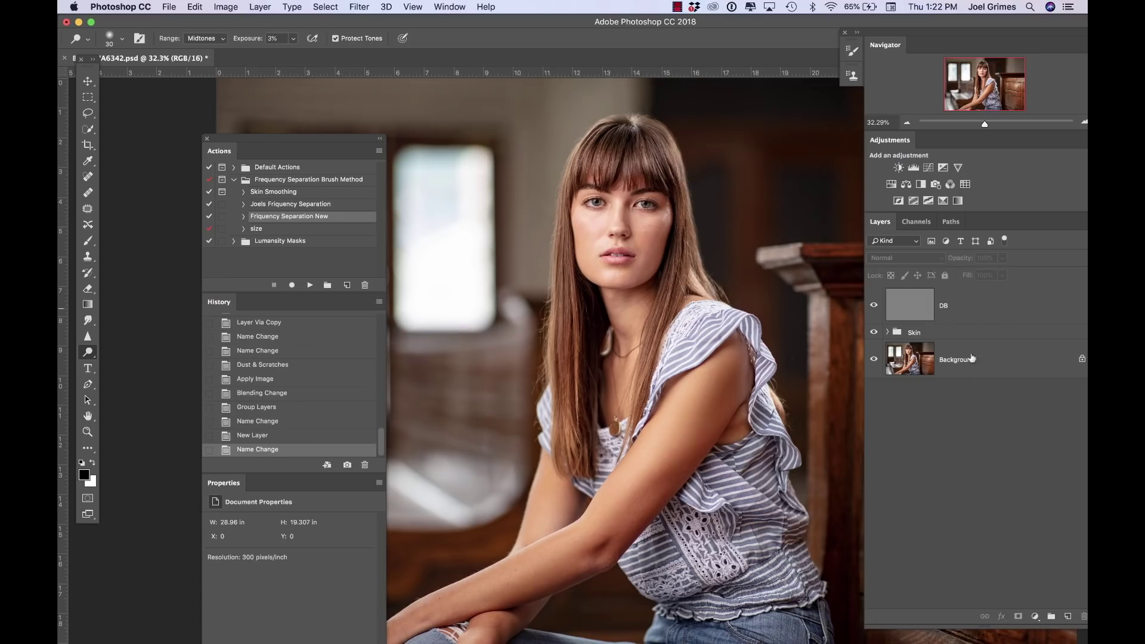
# Add a Black & White adjustment layer above the DB layer and set its Reds to -31.
pyautogui.click(1036, 616)
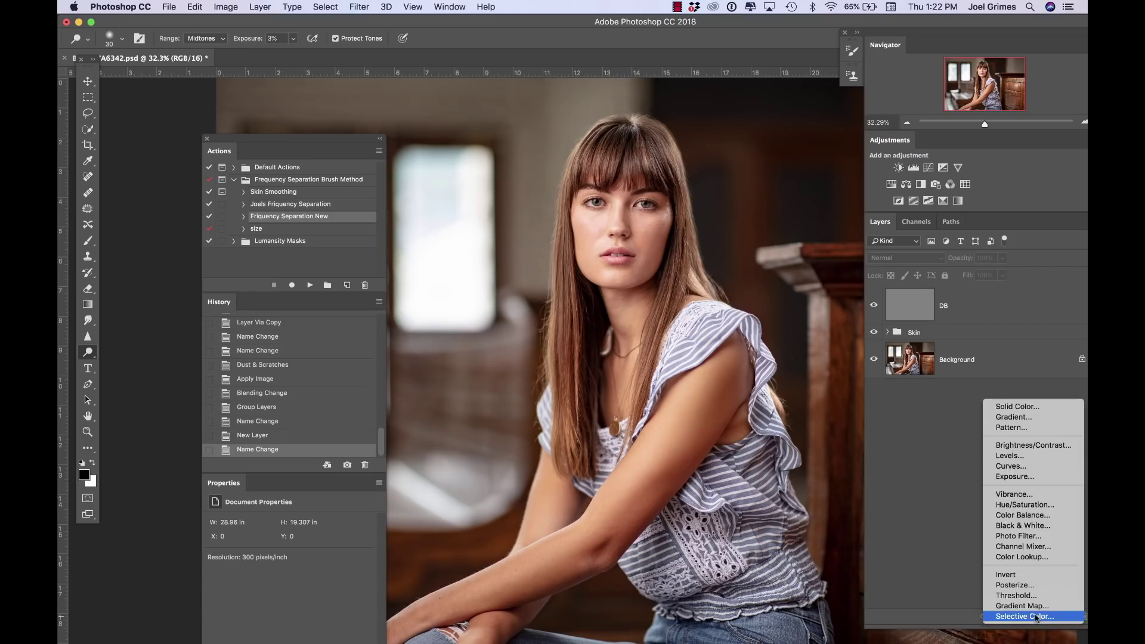
pyautogui.click(1038, 526)
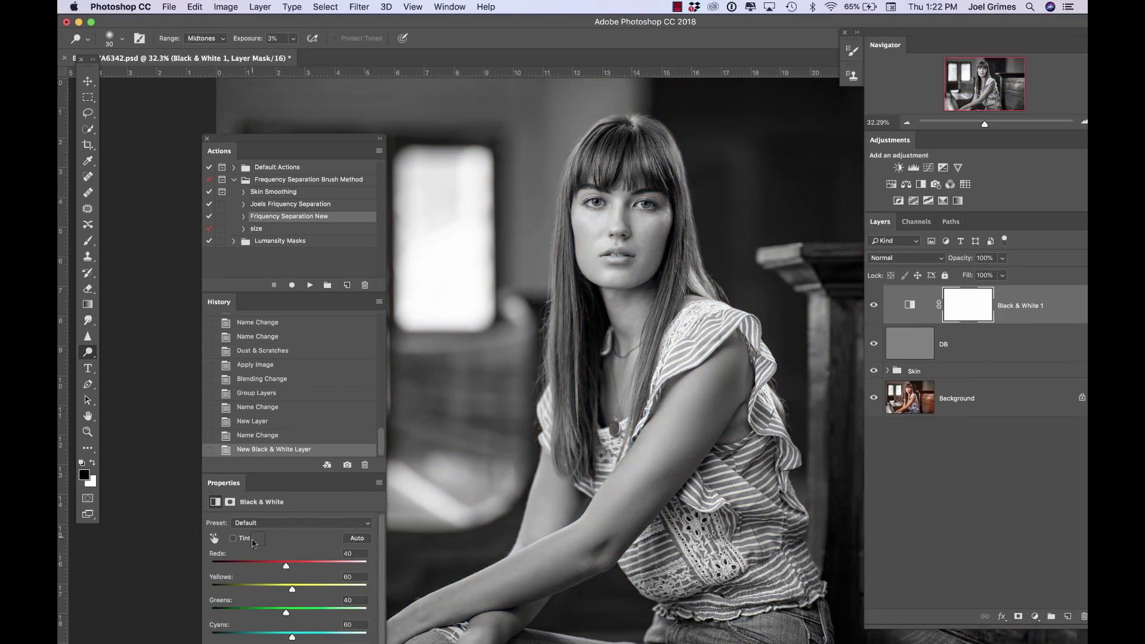
pyautogui.moveTo(287, 565); pyautogui.dragTo(263, 567)
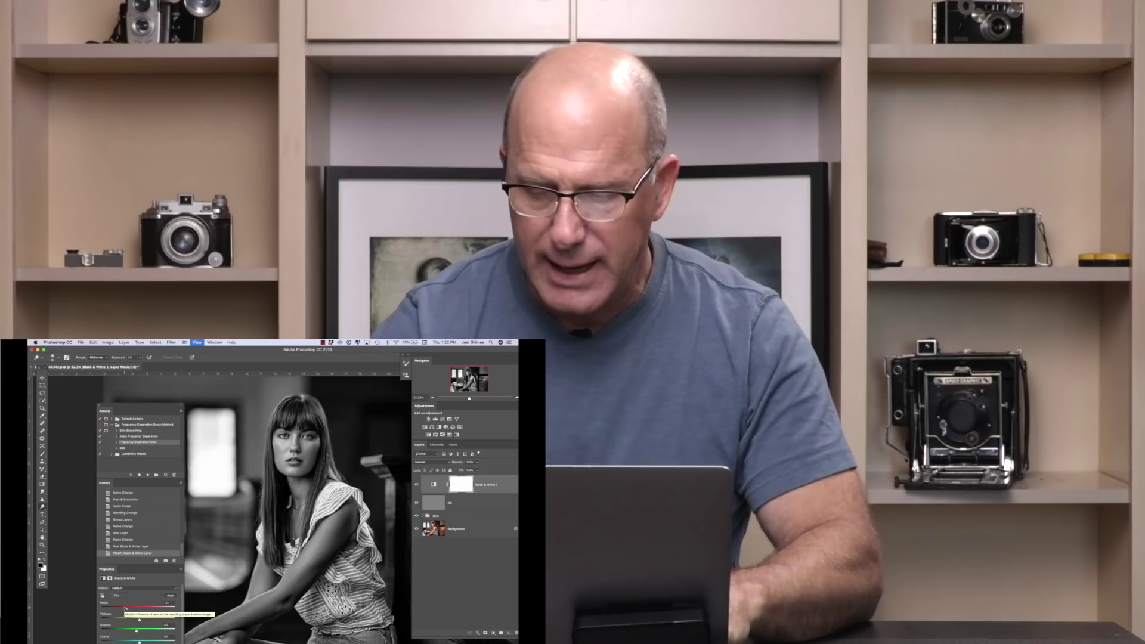
# Choose the Healing Brush tool and adjust its brush size to about 50 for working on the face.
pyautogui.press('super+equal')
pyautogui.press('super+equal')
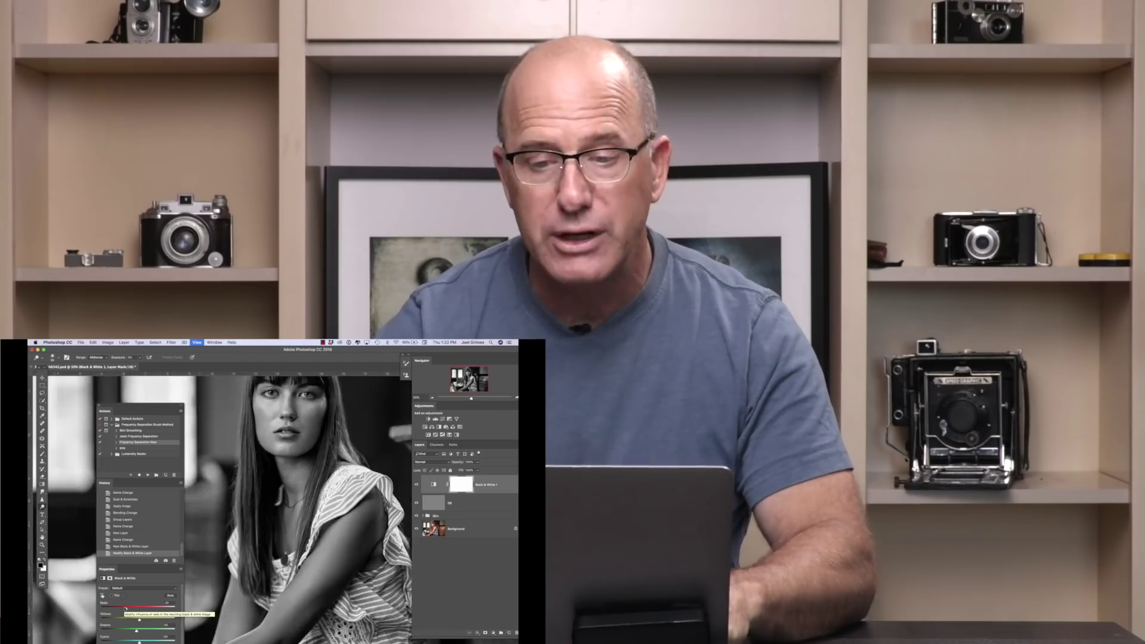
pyautogui.press('super+equal')
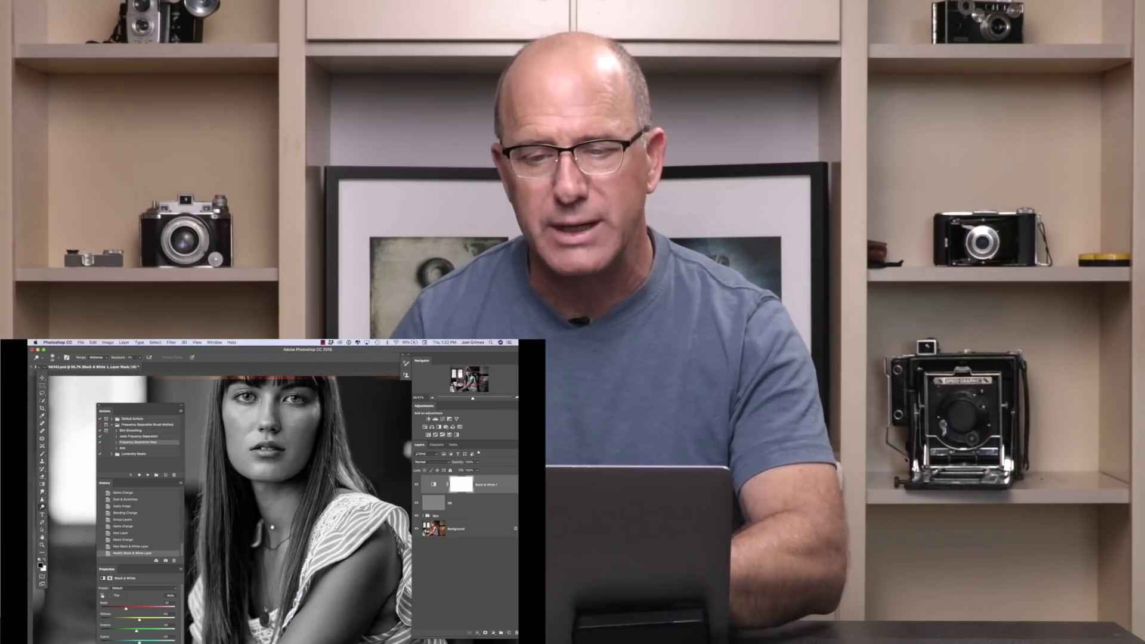
pyautogui.scroll(3, 221, 507)
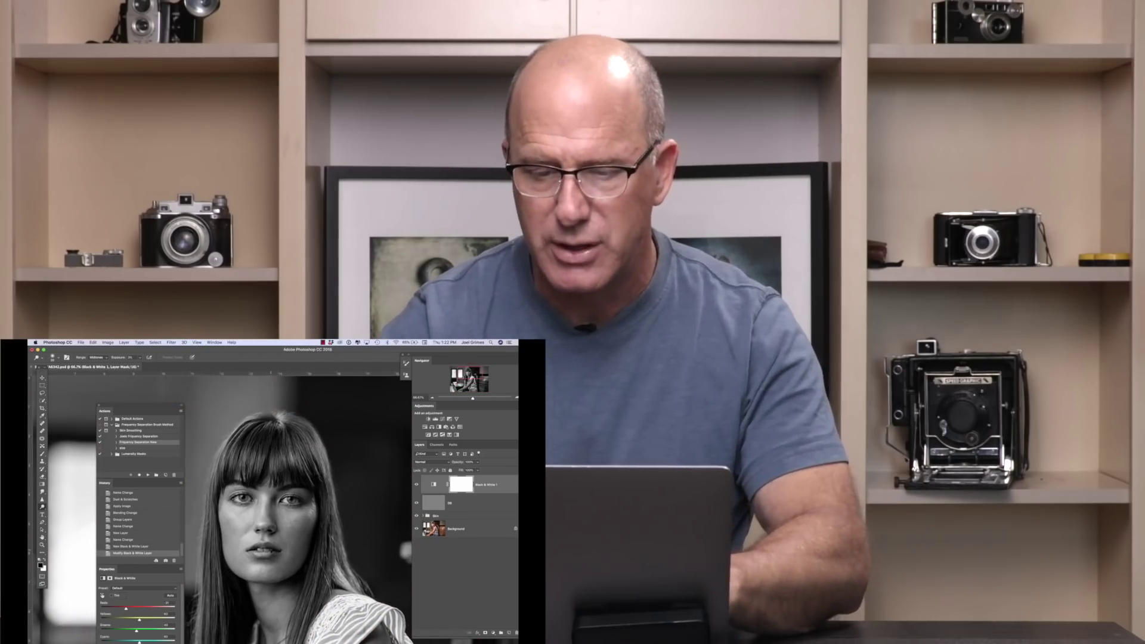
pyautogui.press('super+equal')
pyautogui.hscroll(-3, 308, 511)
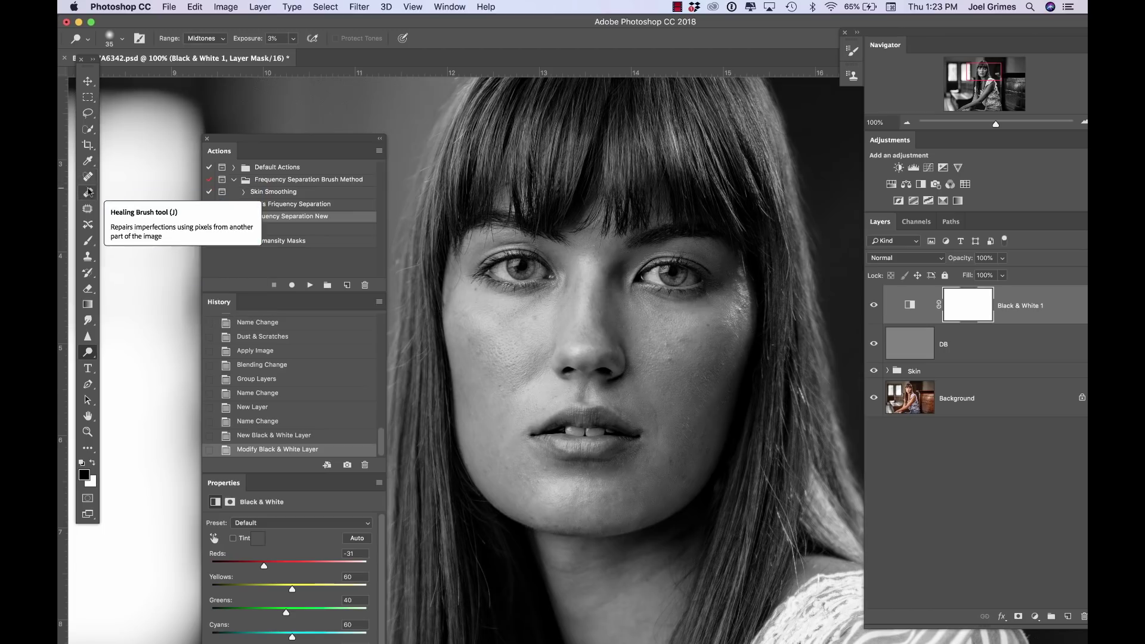
pyautogui.click(89, 192)
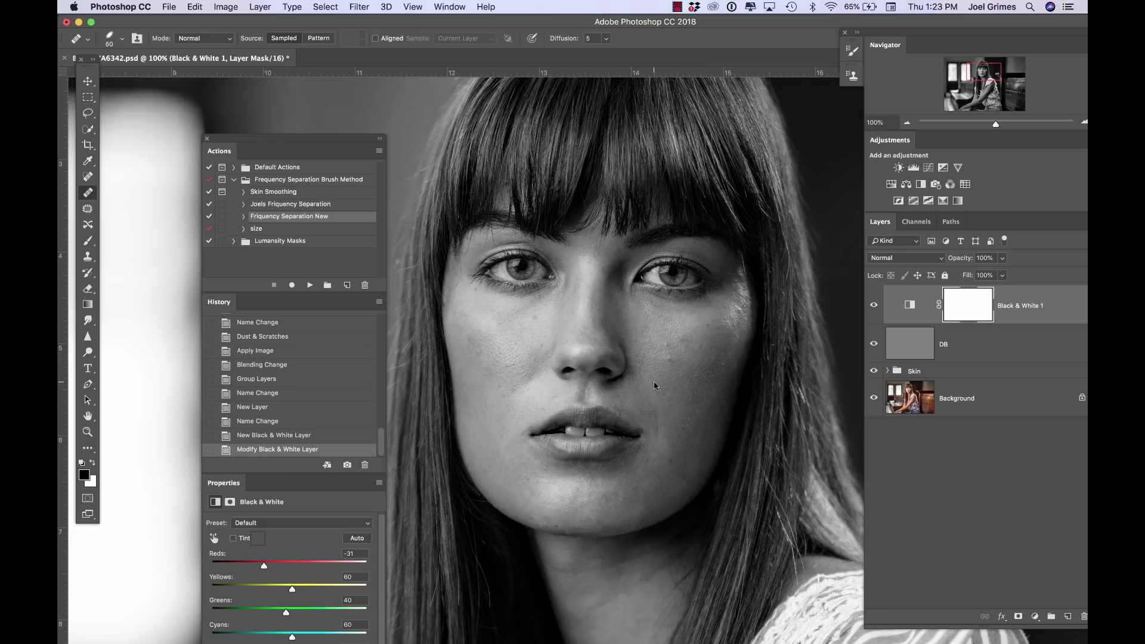
pyautogui.press('[')
pyautogui.press('[')
pyautogui.press('[')
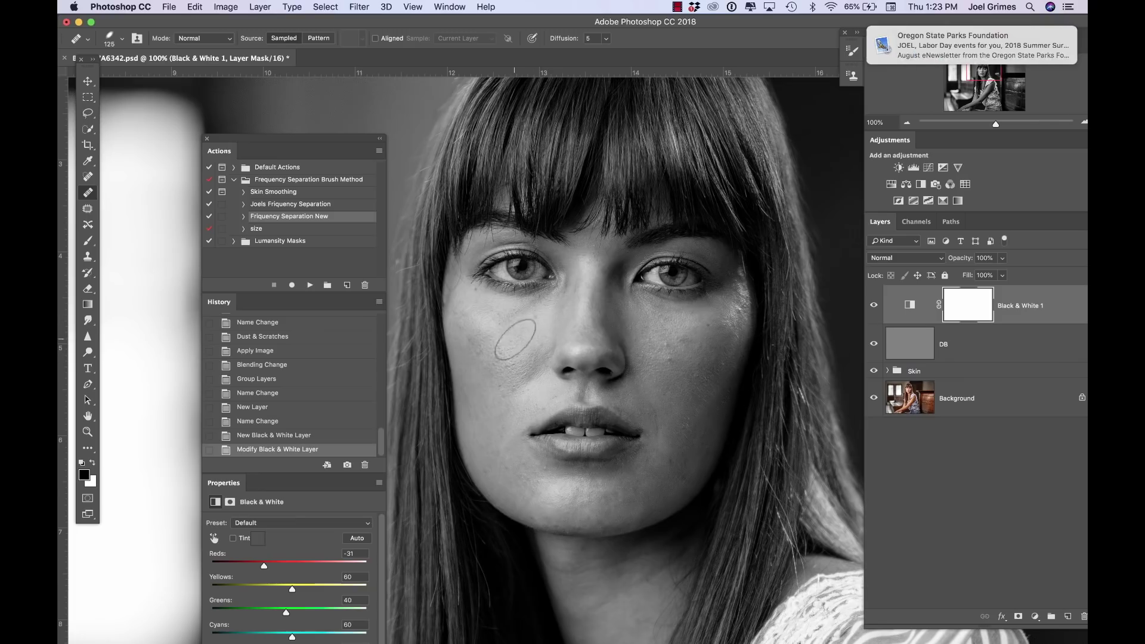
pyautogui.press('[')
pyautogui.press('[')
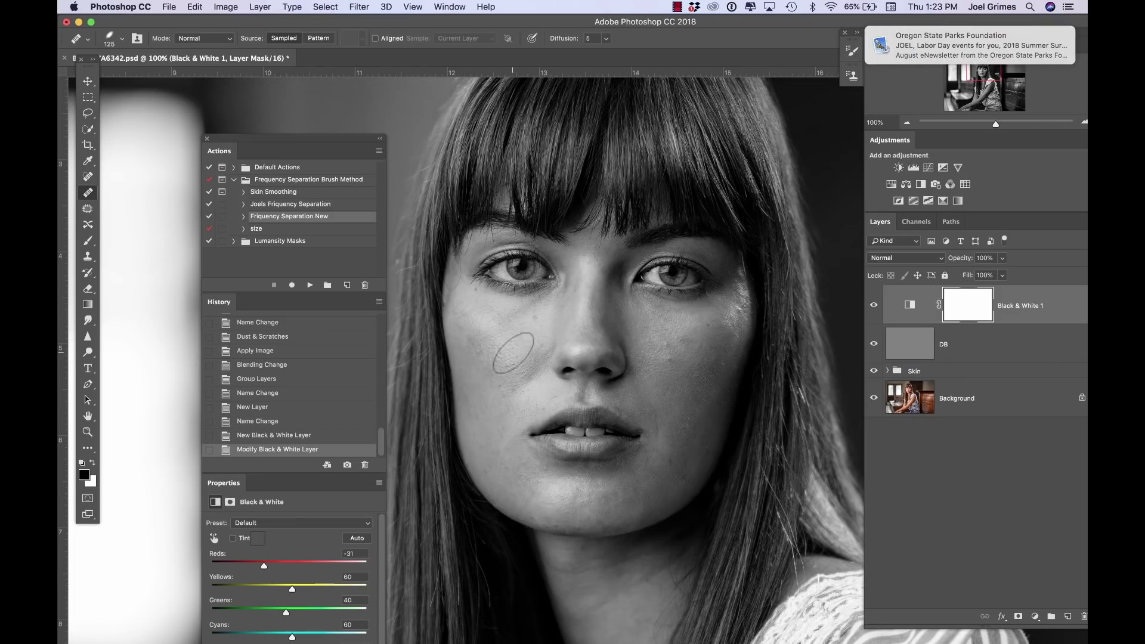
pyautogui.press('[')
pyautogui.press('[')
pyautogui.press('[')
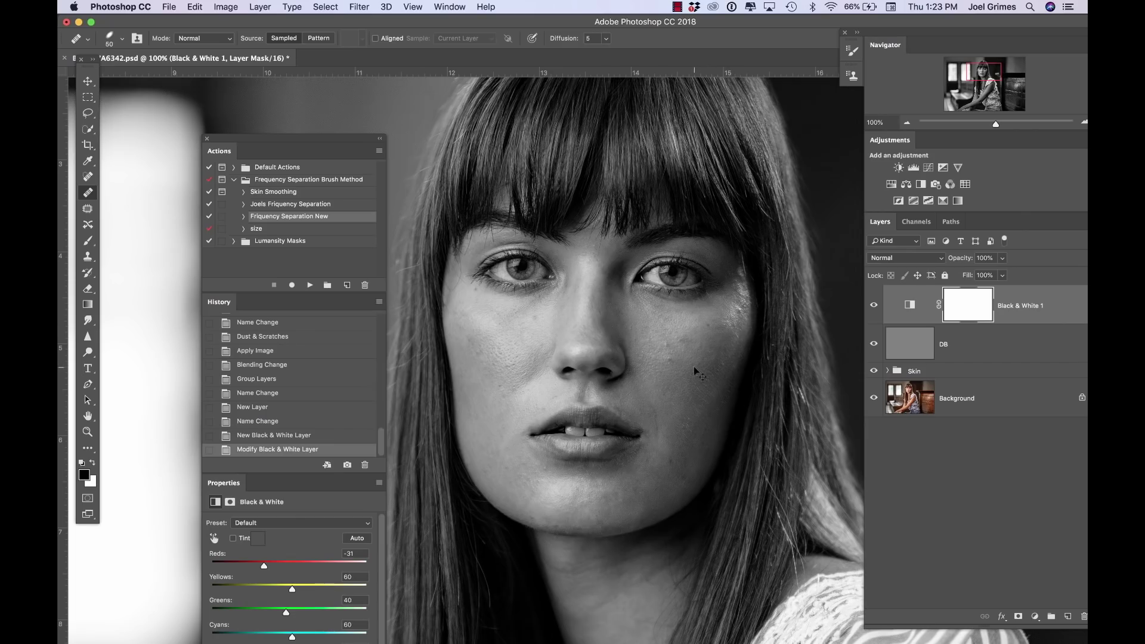
# Select the High layer inside the Skin group and reduce the Healing Brush size to about 20.
pyautogui.scroll(3, 693, 366)
pyautogui.scroll(-1, 696, 370)
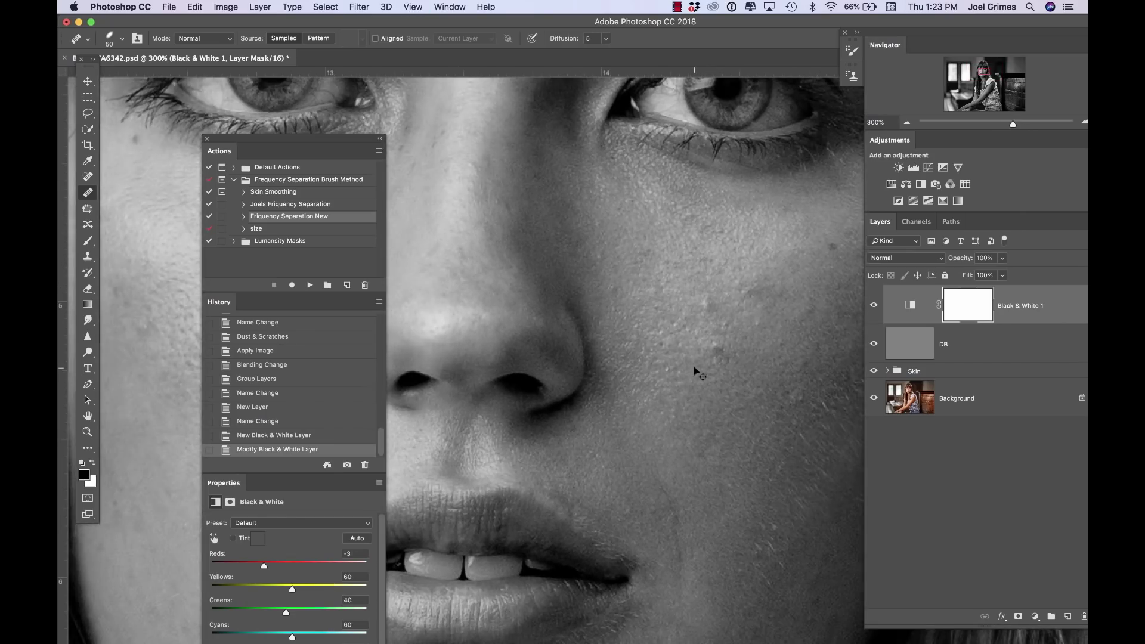
pyautogui.moveTo(757, 418); pyautogui.dragTo(583, 364)
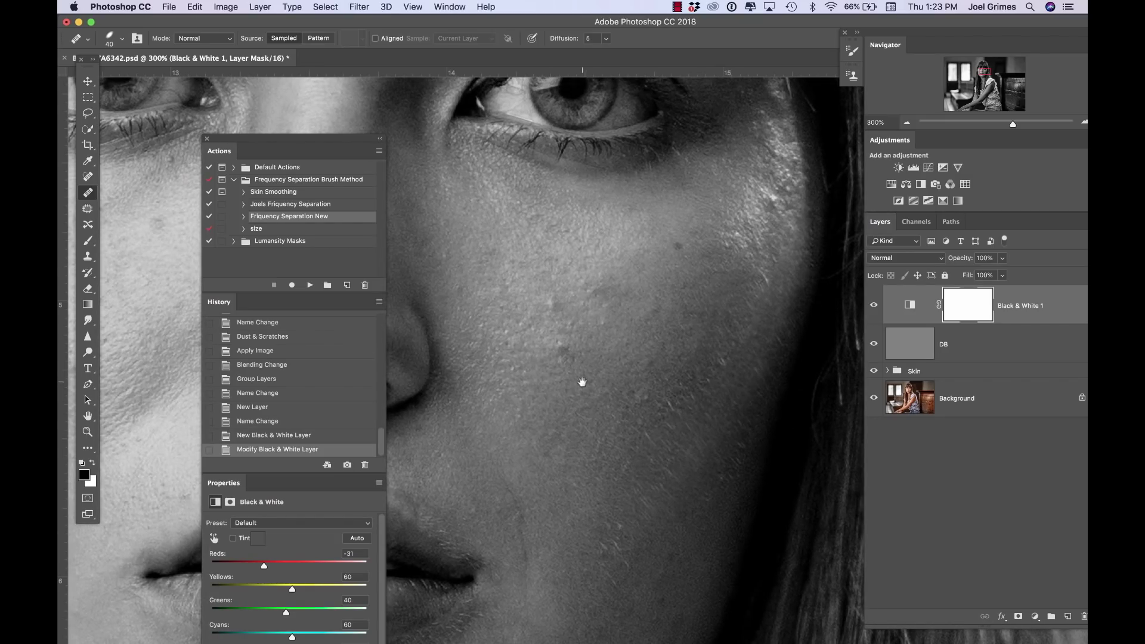
pyautogui.press('[')
pyautogui.click(888, 370)
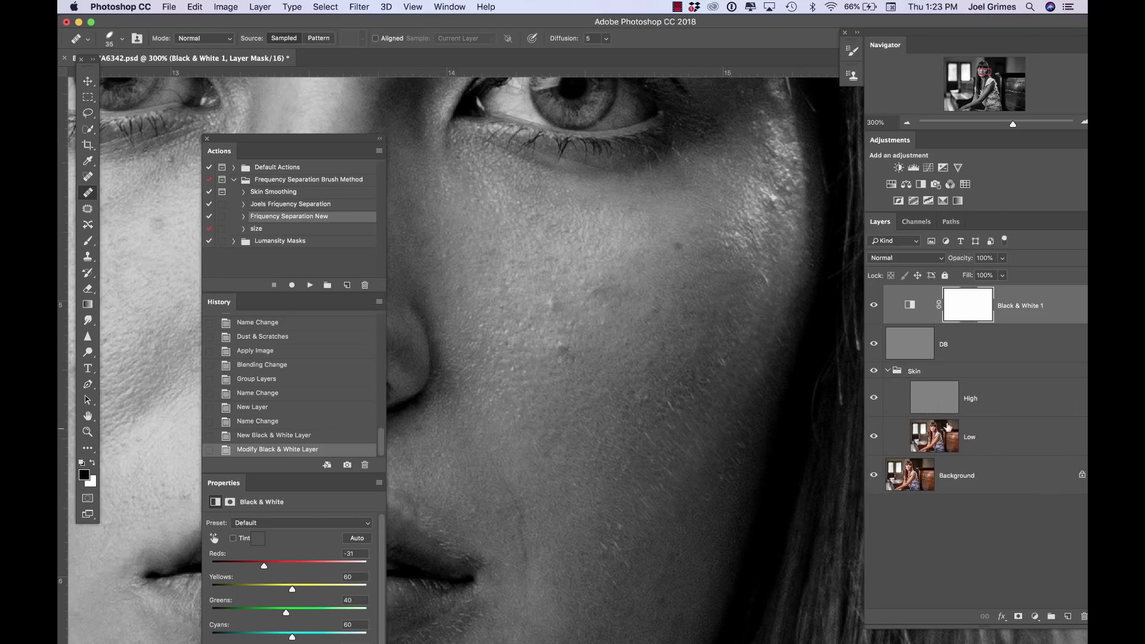
pyautogui.click(937, 400)
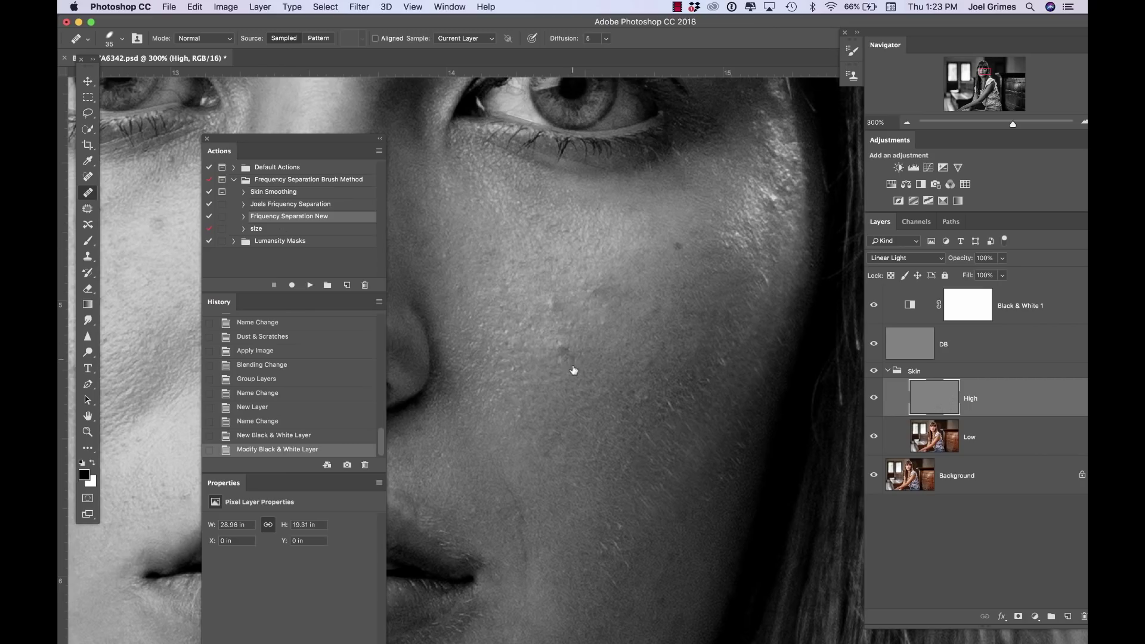
pyautogui.press('[')
pyautogui.press('[')
pyautogui.press(']')
pyautogui.press('[')
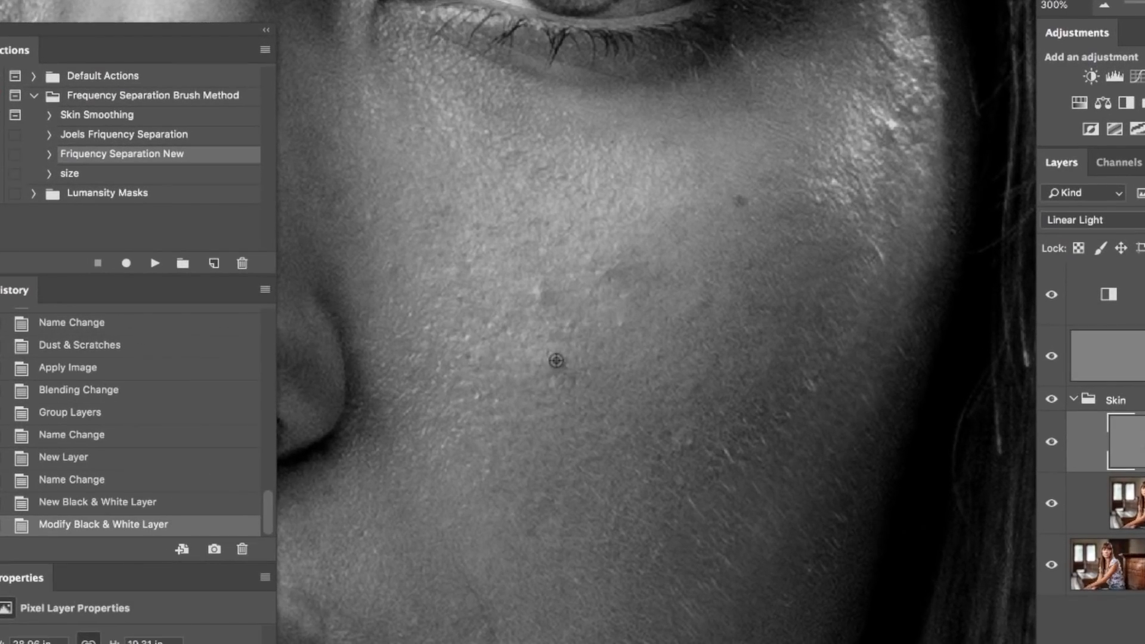
# Heal the cluster of small bumps in the middle of the cheek on the image's right side.
pyautogui.click(562, 357)
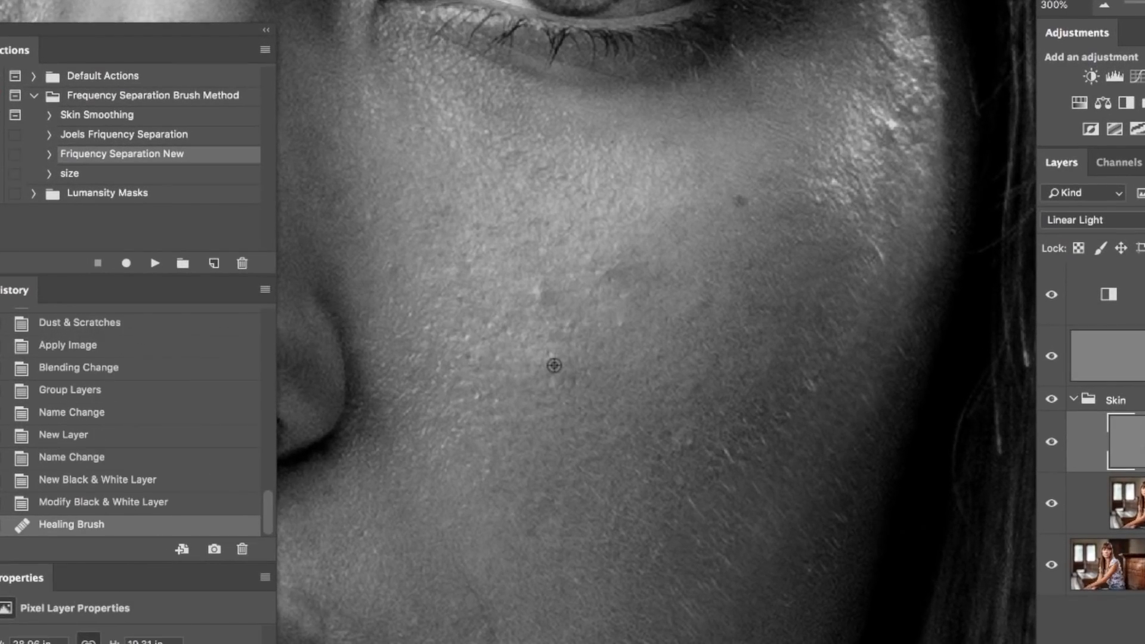
pyautogui.click(563, 366)
pyautogui.click(566, 380)
pyautogui.click(579, 376)
pyautogui.click(596, 361)
pyautogui.click(614, 337)
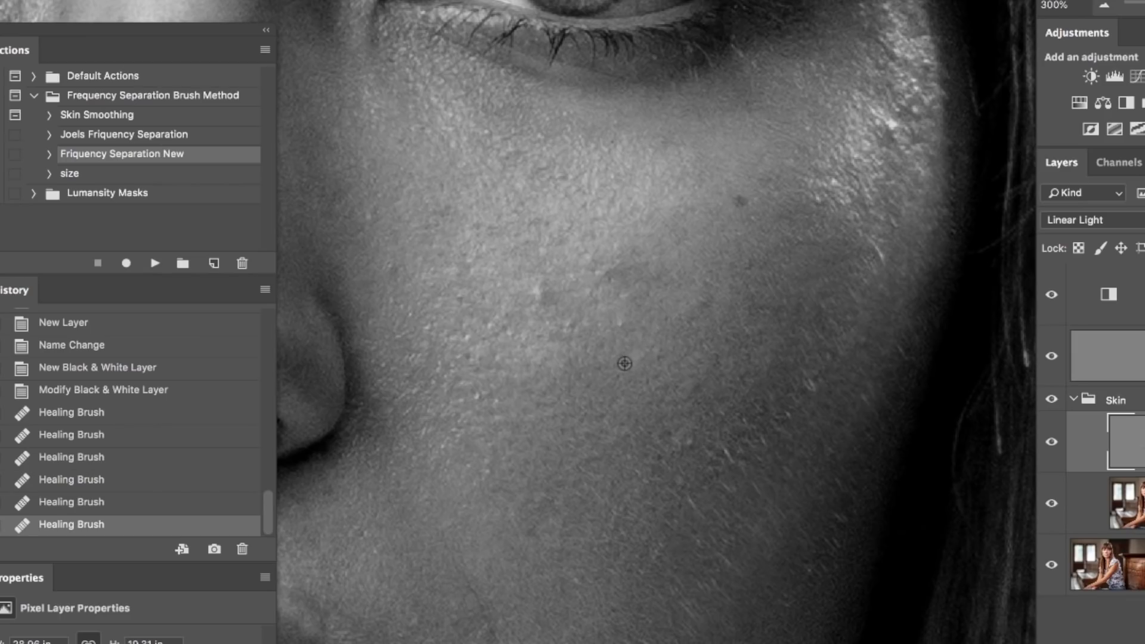
# Heal the remaining spots higher on the same cheek, including the small dark mole below the outer corner of the eye.
pyautogui.click(621, 362)
pyautogui.click(542, 286)
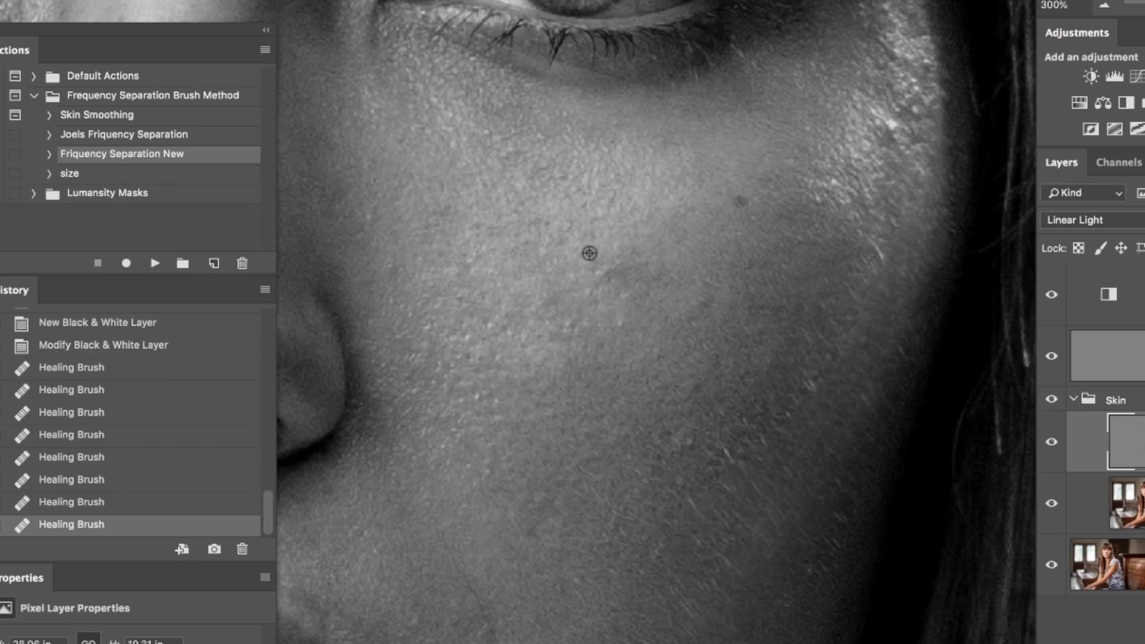
pyautogui.click(597, 245)
pyautogui.click(627, 244)
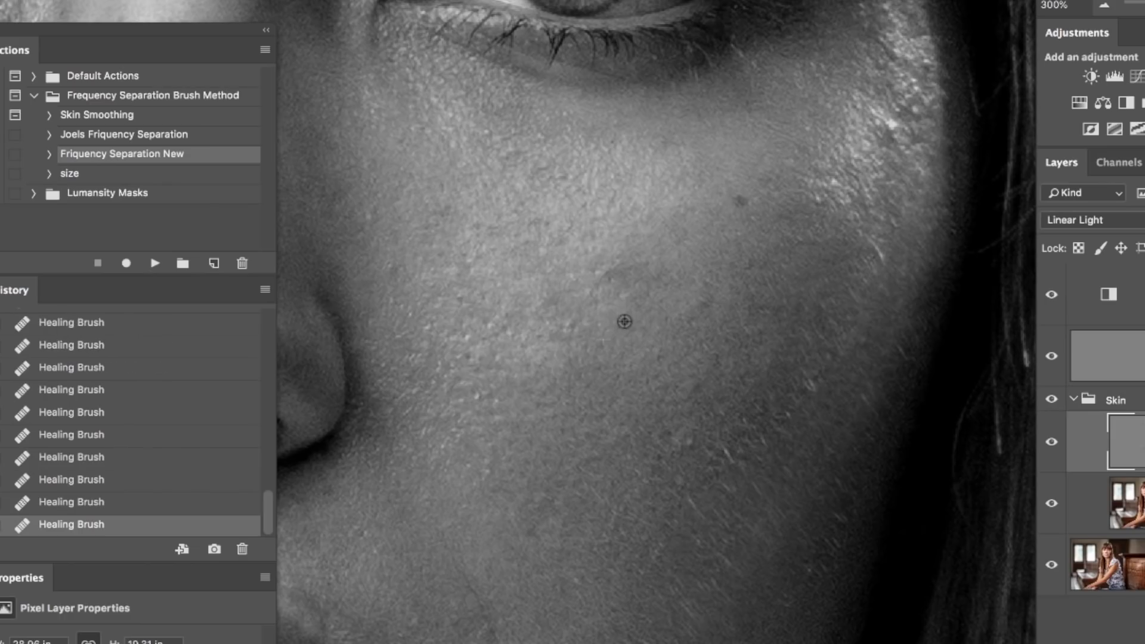
pyautogui.click(742, 203)
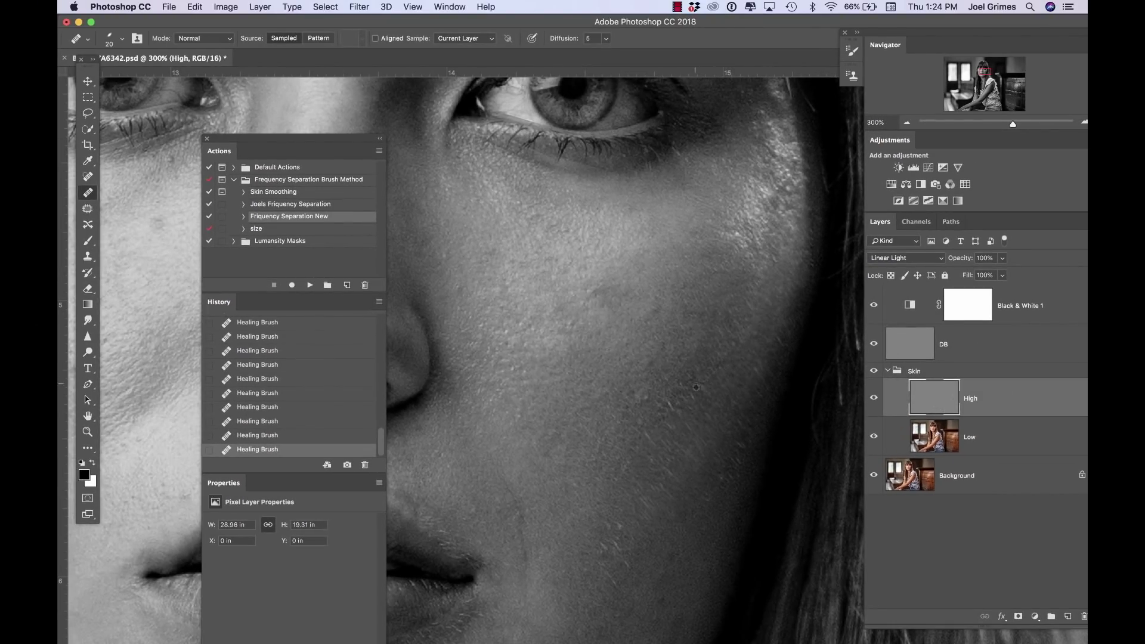
# Hide the panels and heal the dark mole and smaller spots on the cheek on the image's left side.
pyautogui.moveTo(696, 387)
pyautogui.mouseDown()
pyautogui.moveTo(676, 409)
pyautogui.moveTo(645, 412)
pyautogui.mouseUp()
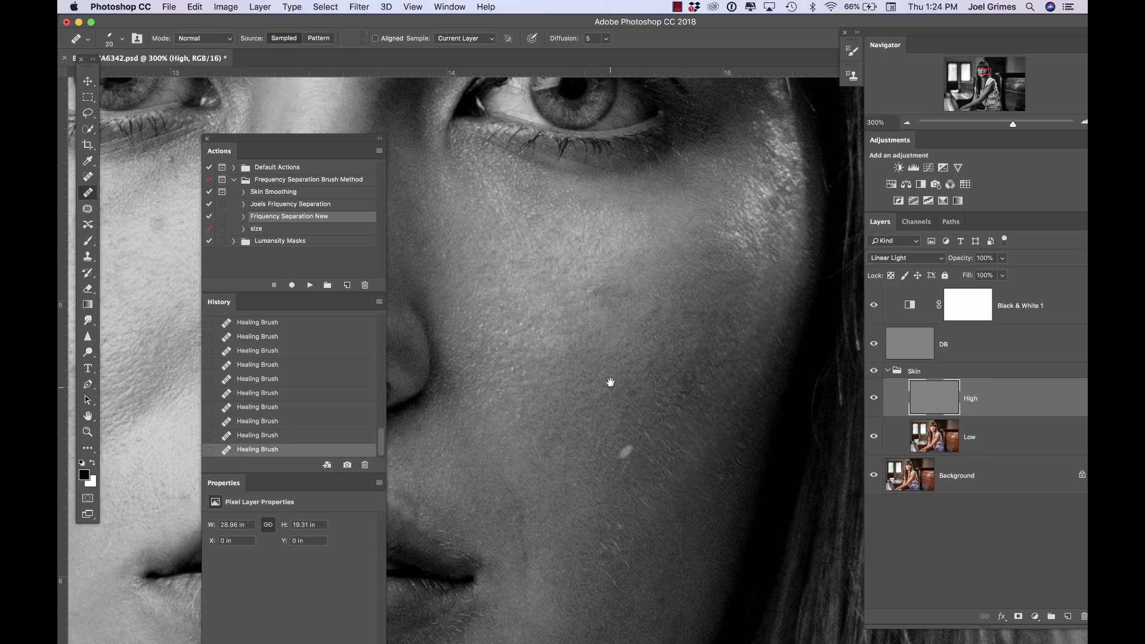
pyautogui.moveTo(611, 382); pyautogui.dragTo(893, 417)
pyautogui.moveTo(350, 142); pyautogui.dragTo(344, 142)
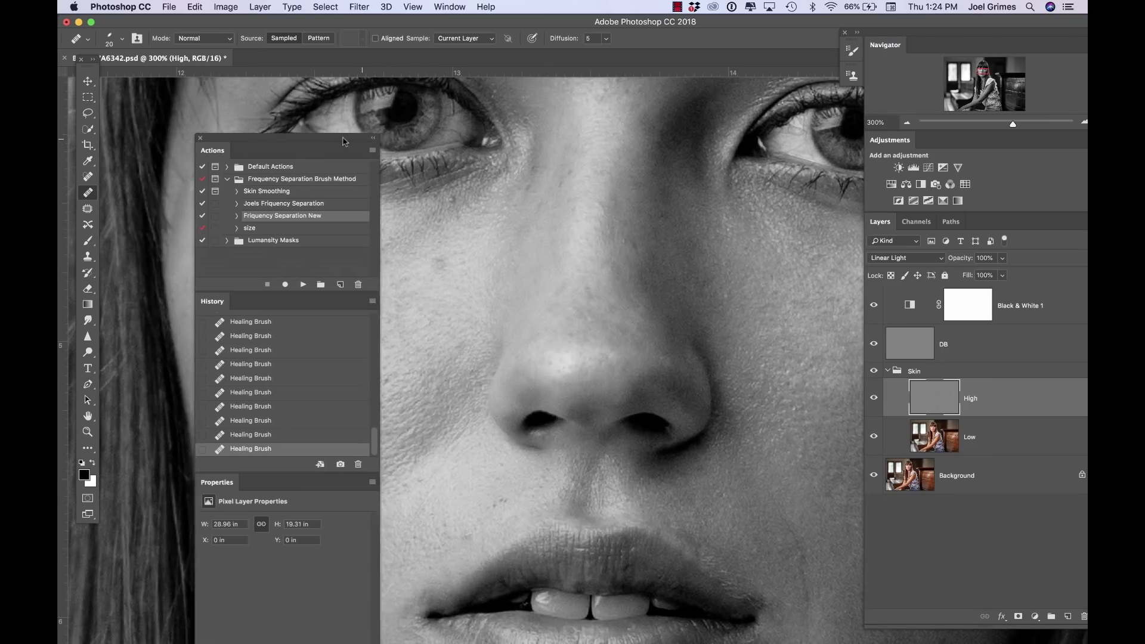
pyautogui.press('Tab')
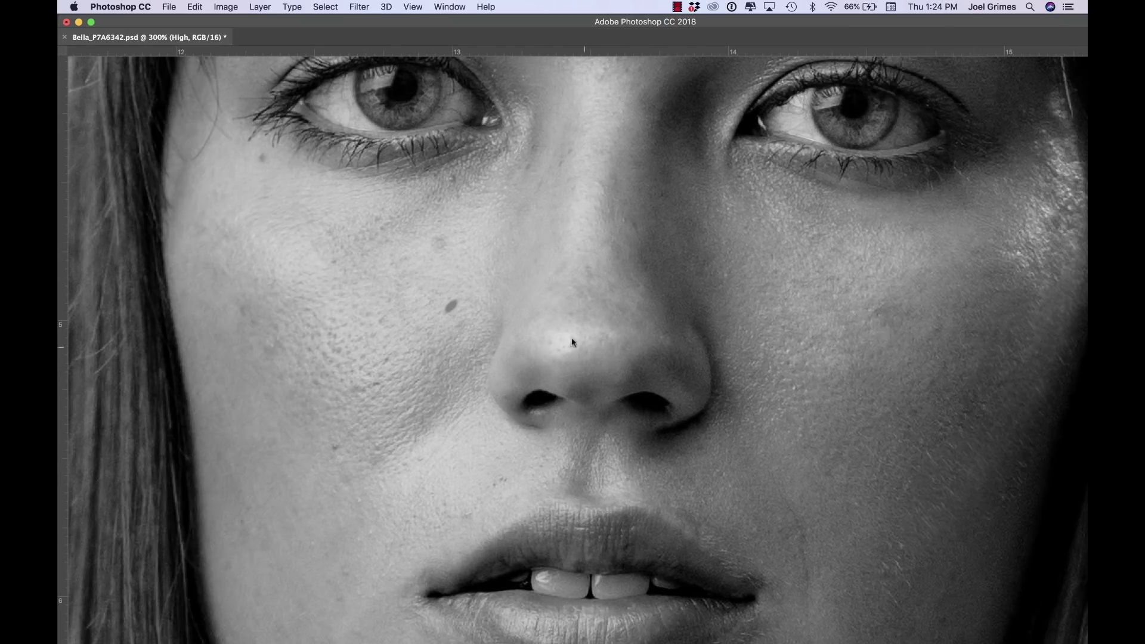
pyautogui.click(450, 261)
pyautogui.click(527, 164)
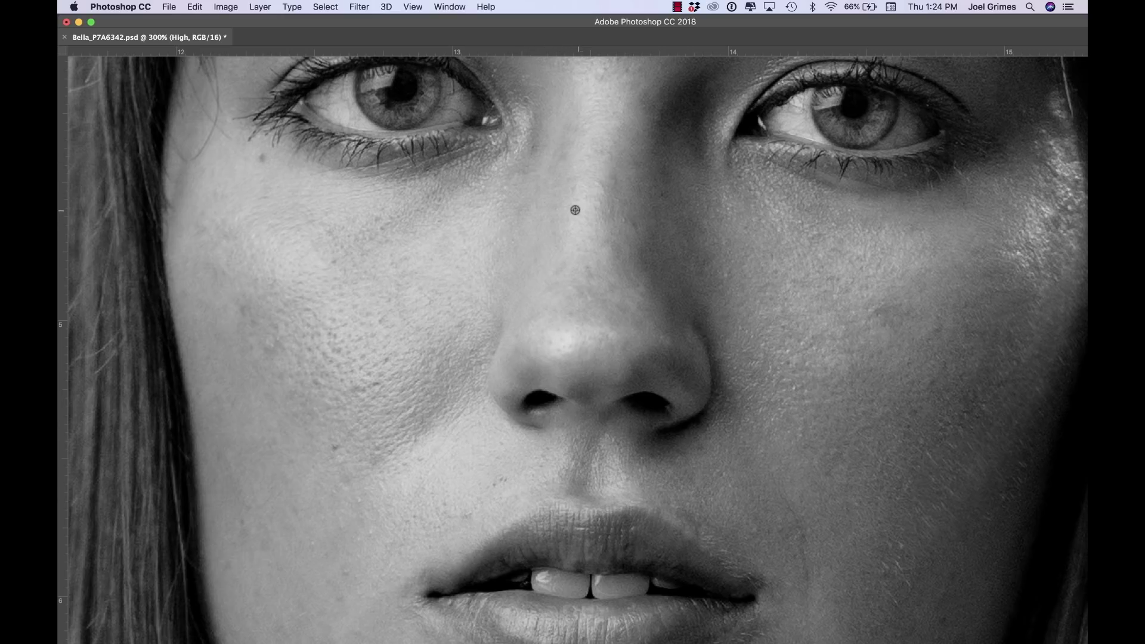
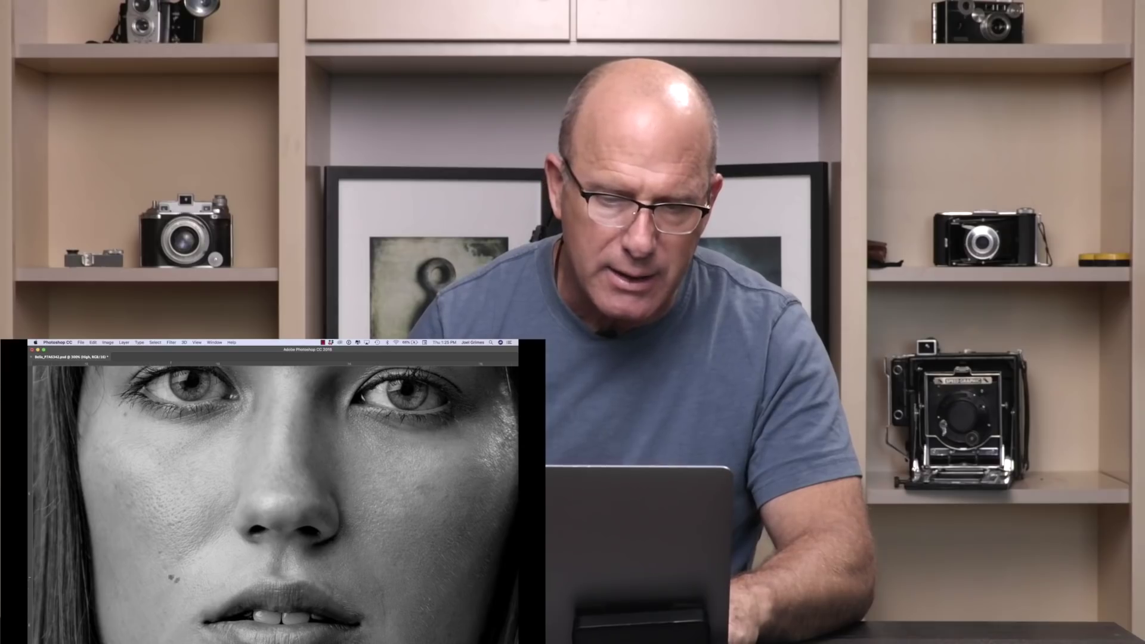
# Heal the spots near the mouth corner, on the side of the nose and beside the outer eye on the image's left.
pyautogui.click(173, 578)
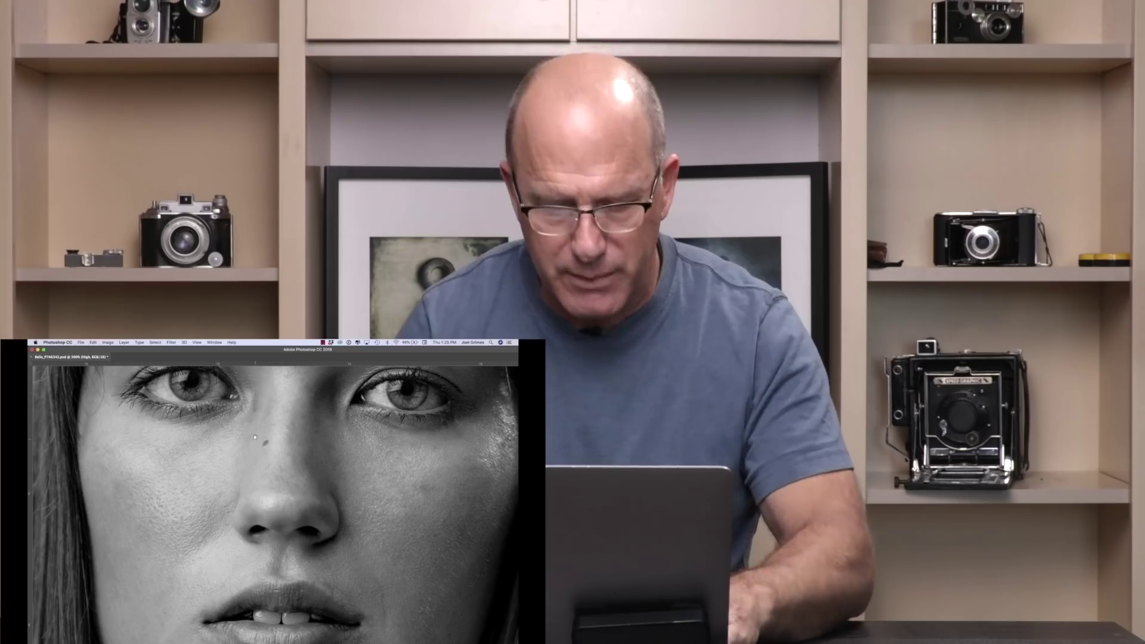
pyautogui.click(265, 442)
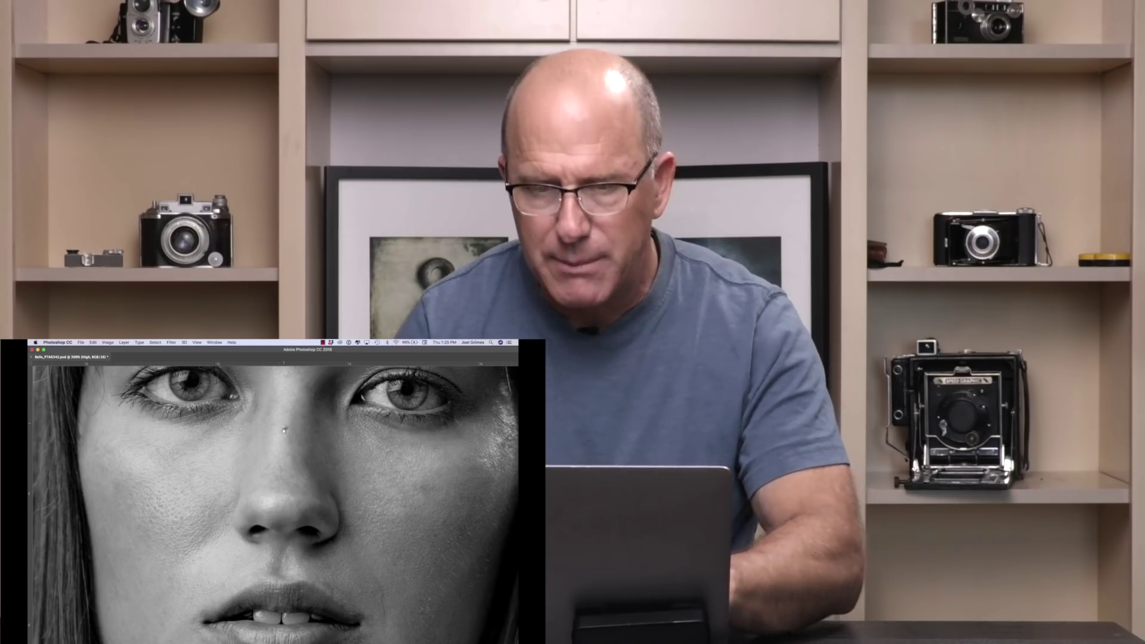
pyautogui.scroll(5, 284, 430)
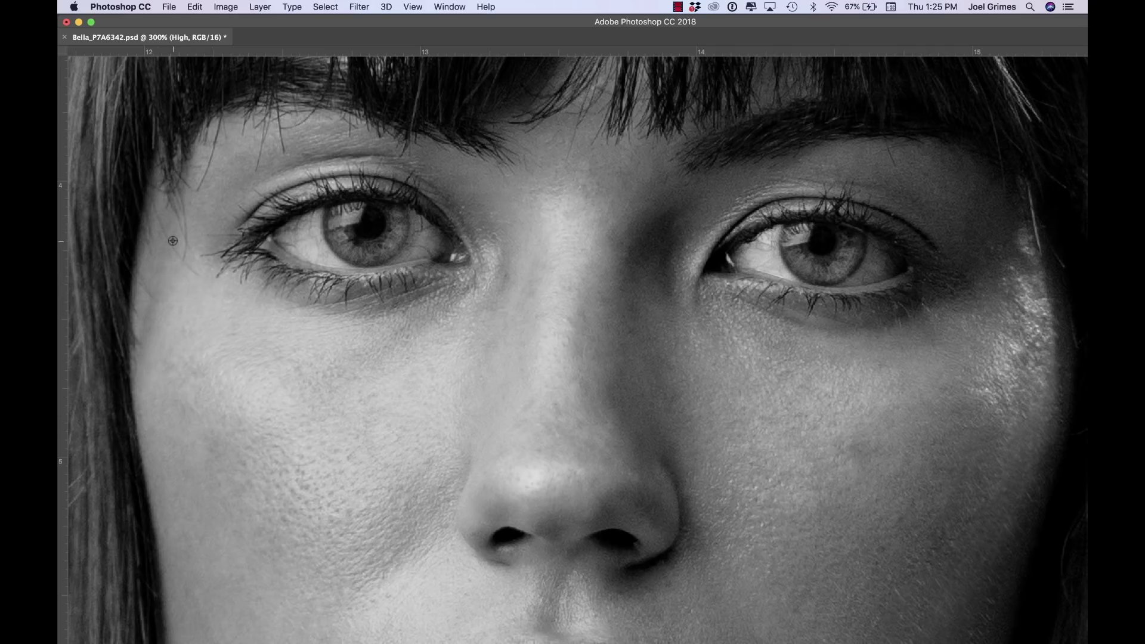
pyautogui.click(189, 274)
pyautogui.click(171, 368)
# Heal the small spots on the lower cheek and chin on the image's left side, sampling clean skin nearby.
pyautogui.press('space')
pyautogui.moveTo(552, 399); pyautogui.dragTo(686, 302)
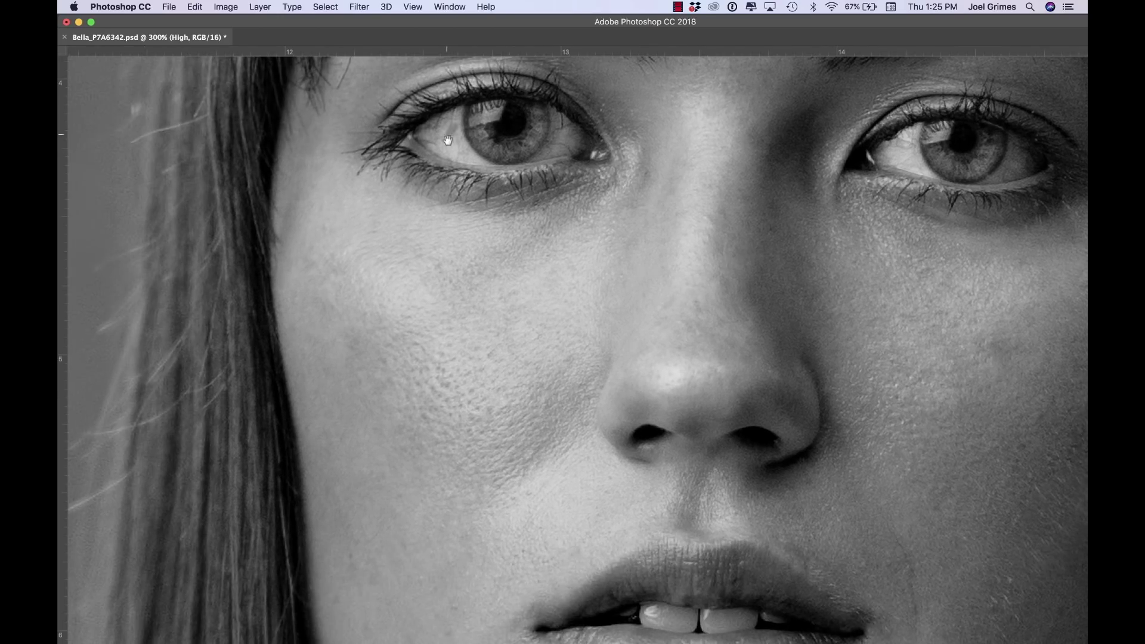
pyautogui.scroll(-5, 646, 271)
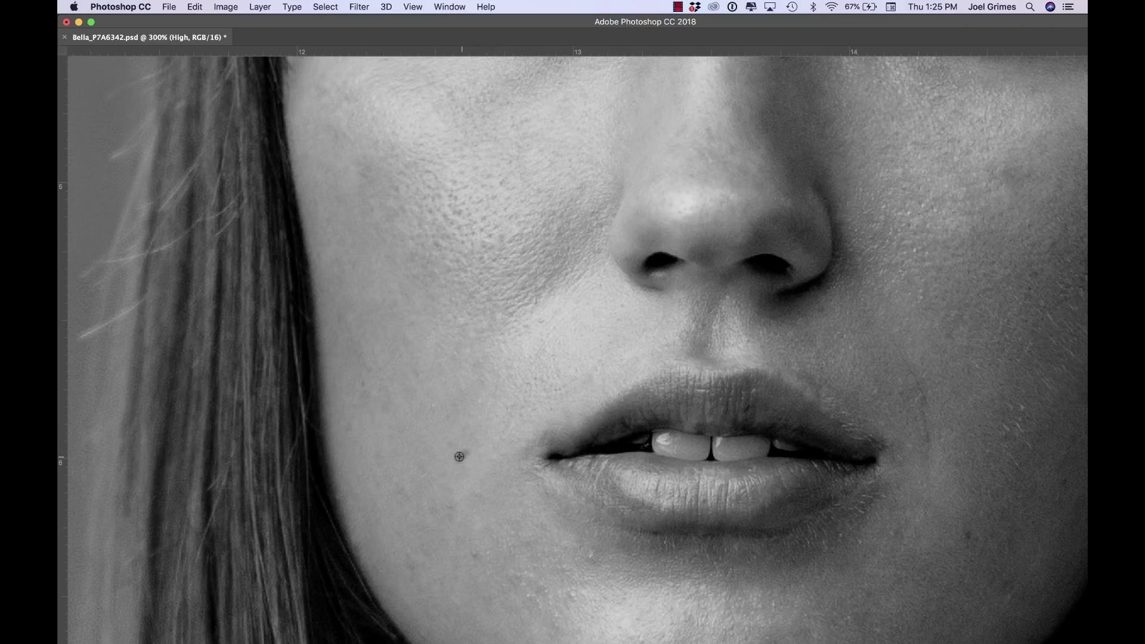
pyautogui.keyDown('alt'); pyautogui.click(496, 523); pyautogui.keyUp('alt')
pyautogui.click(556, 572)
pyautogui.keyDown('alt'); pyautogui.click(606, 591); pyautogui.keyUp('alt')
# Heal the blemishes along the jaw and lower cheek on the image's right side, sampling clean skin nearby.
pyautogui.moveTo(764, 382); pyautogui.dragTo(423, 278)
pyautogui.press('super+r')
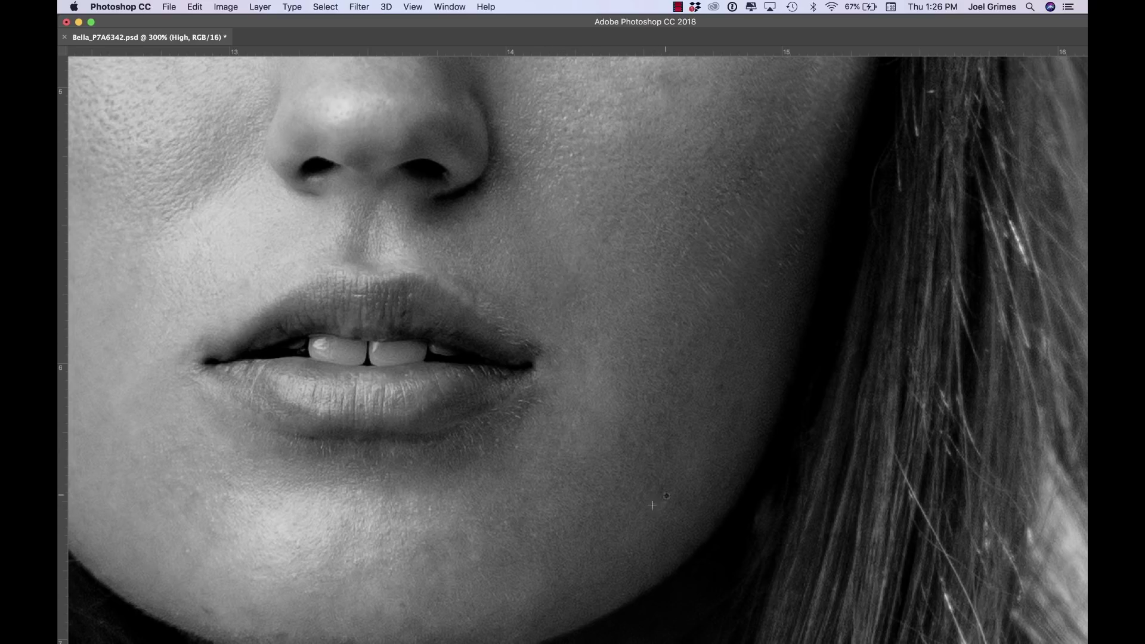
pyautogui.keyDown('alt'); pyautogui.click(724, 429); pyautogui.keyUp('alt')
pyautogui.click(688, 383)
pyautogui.moveTo(747, 334); pyautogui.dragTo(760, 245)
pyautogui.click(628, 355)
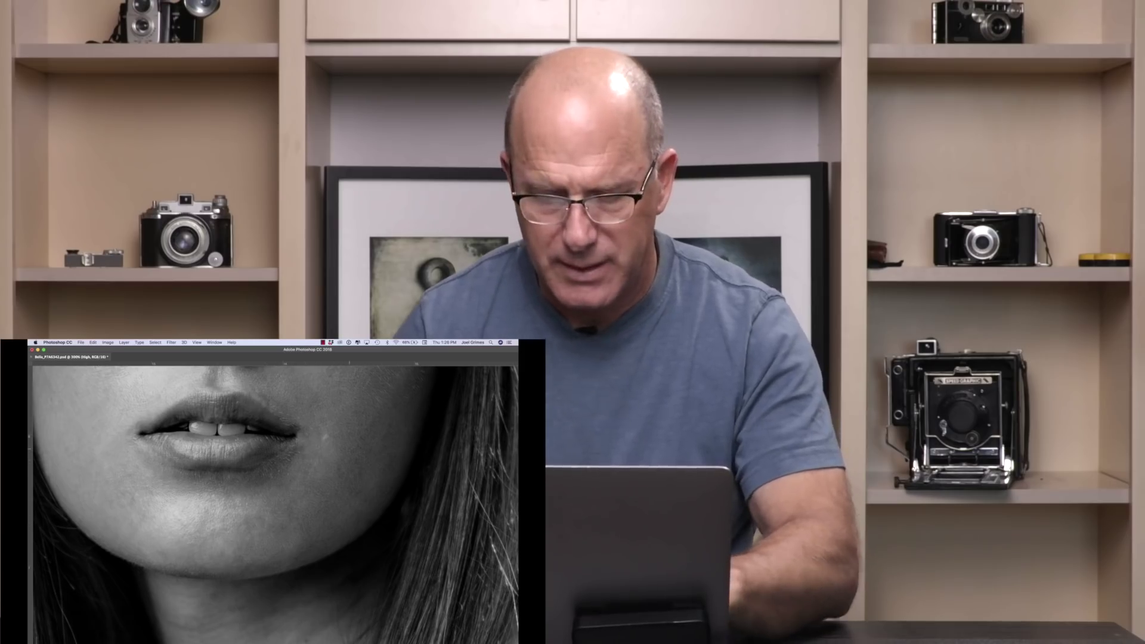
# Bring the panels back and toggle the Black & White 1 layer's visibility to compare the healed face in color and monochrome.
pyautogui.scroll(5, 331, 516)
pyautogui.scroll(3, 330, 517)
pyautogui.hscroll(3, 330, 517)
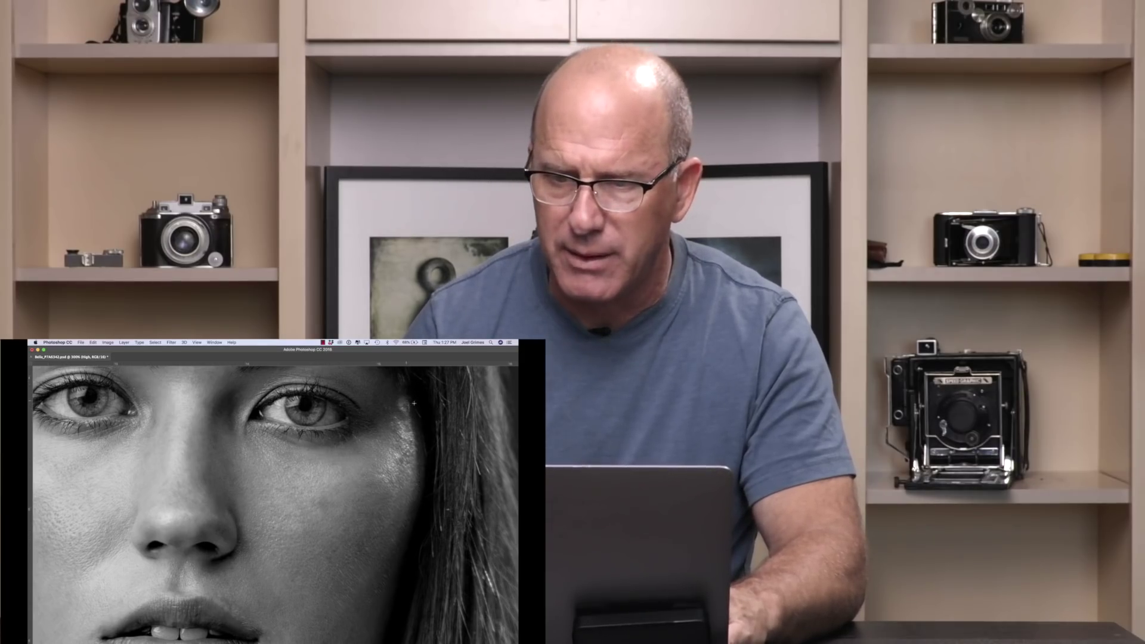
pyautogui.press('super+0')
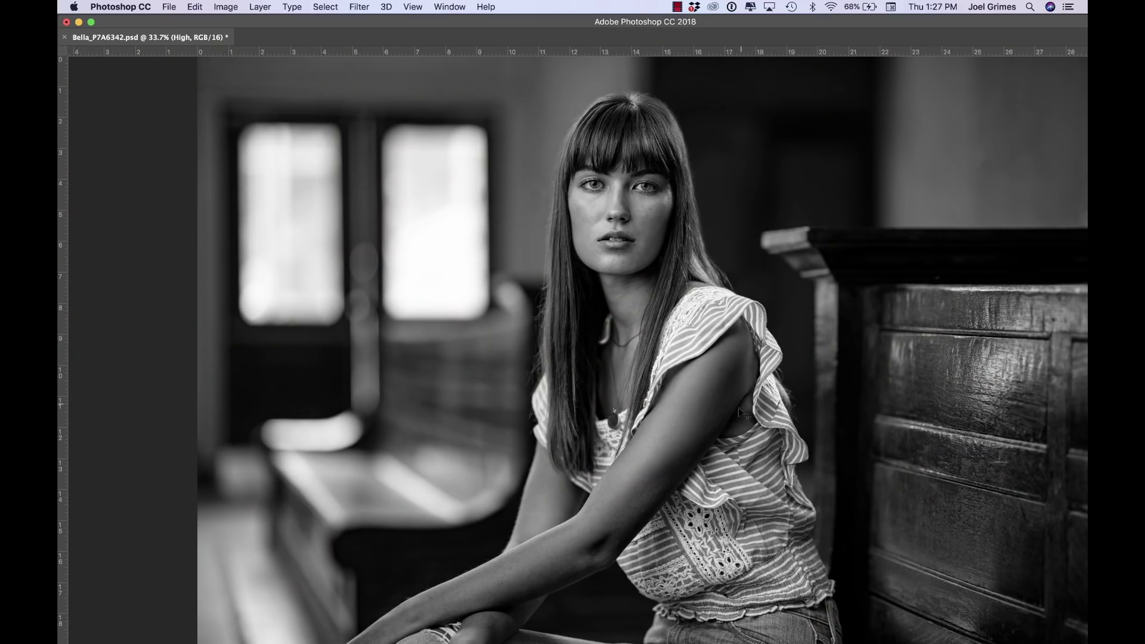
pyautogui.press('Tab')
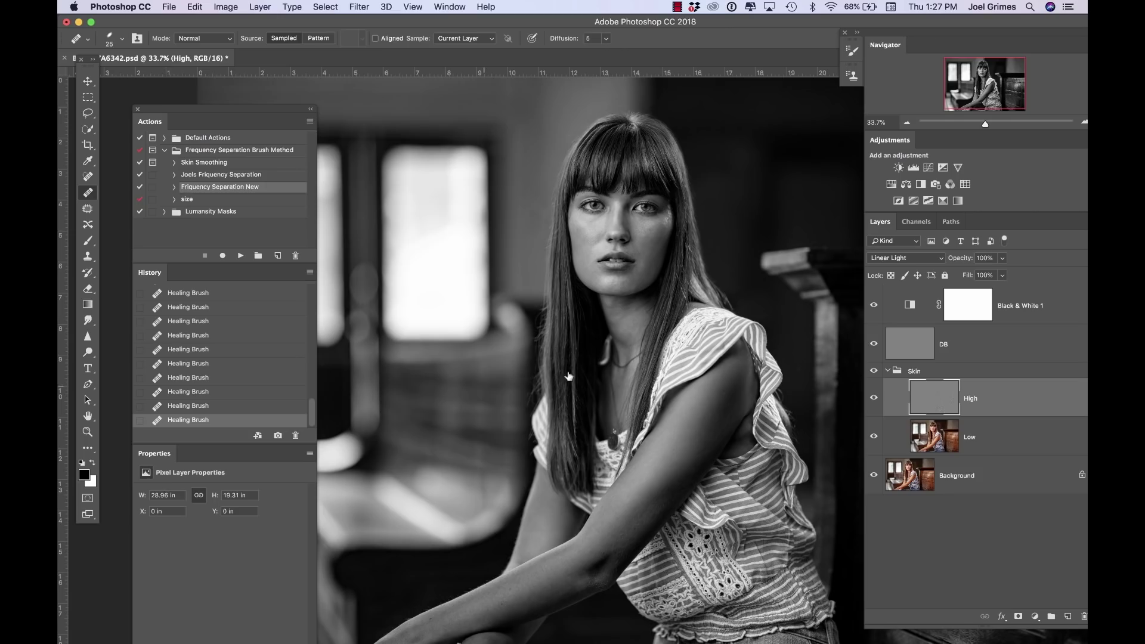
pyautogui.click(876, 308)
pyautogui.press('super+equal')
pyautogui.press('super+equal')
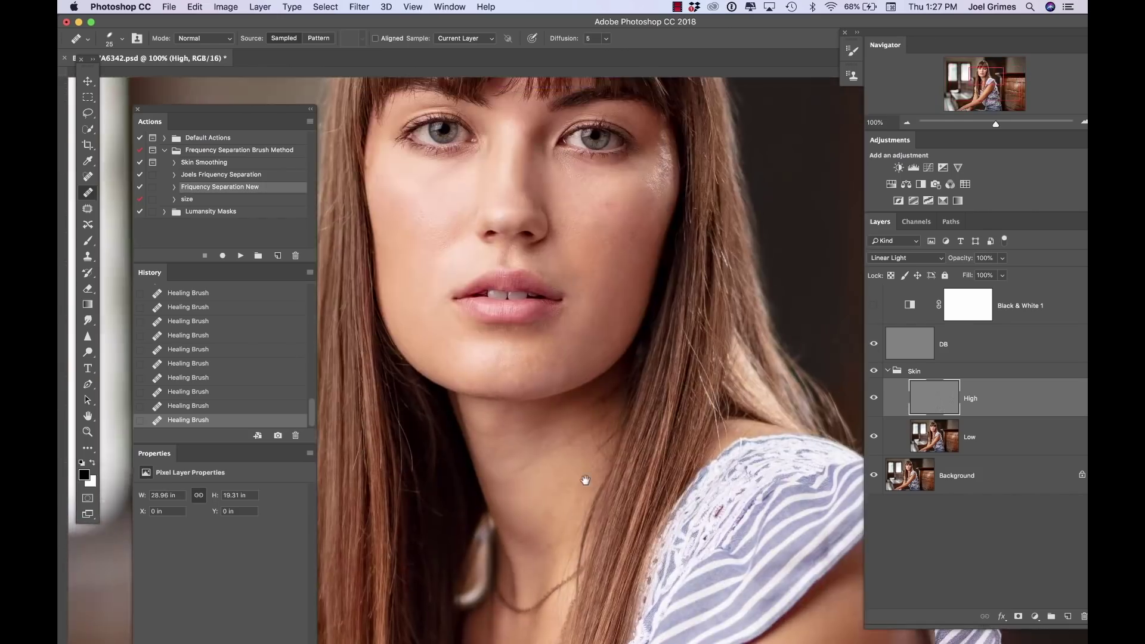
pyautogui.scroll(2, 597, 507)
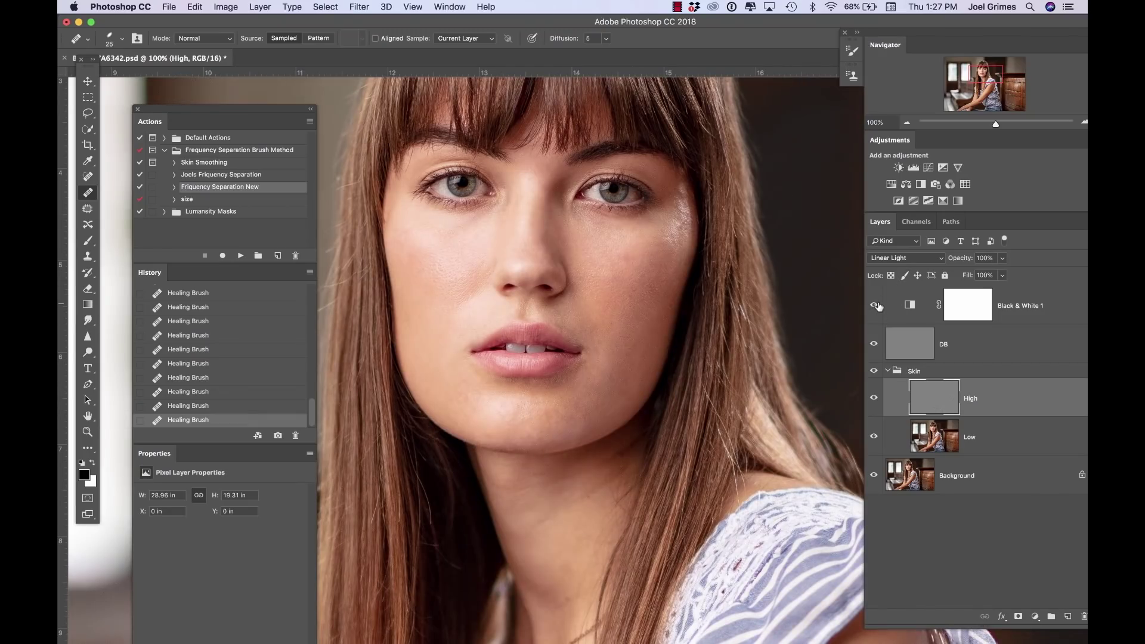
pyautogui.click(876, 306)
pyautogui.click(875, 307)
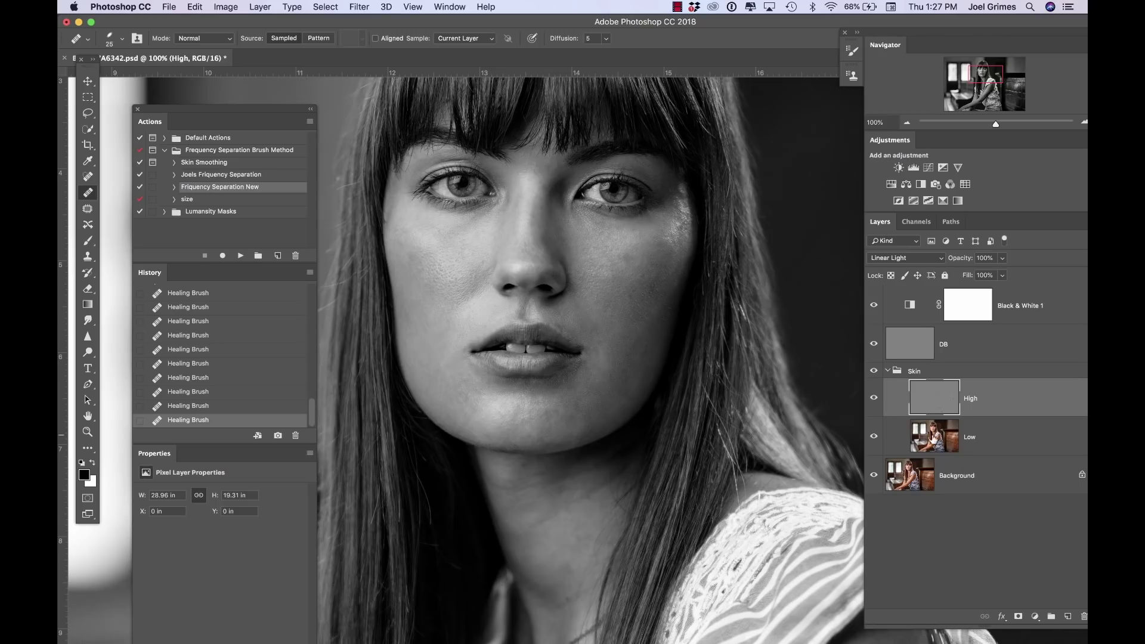
# On the Low layer, outline the shadowed skin under the eye on the image's left with a 15 px feathered Lasso.
pyautogui.click(941, 443)
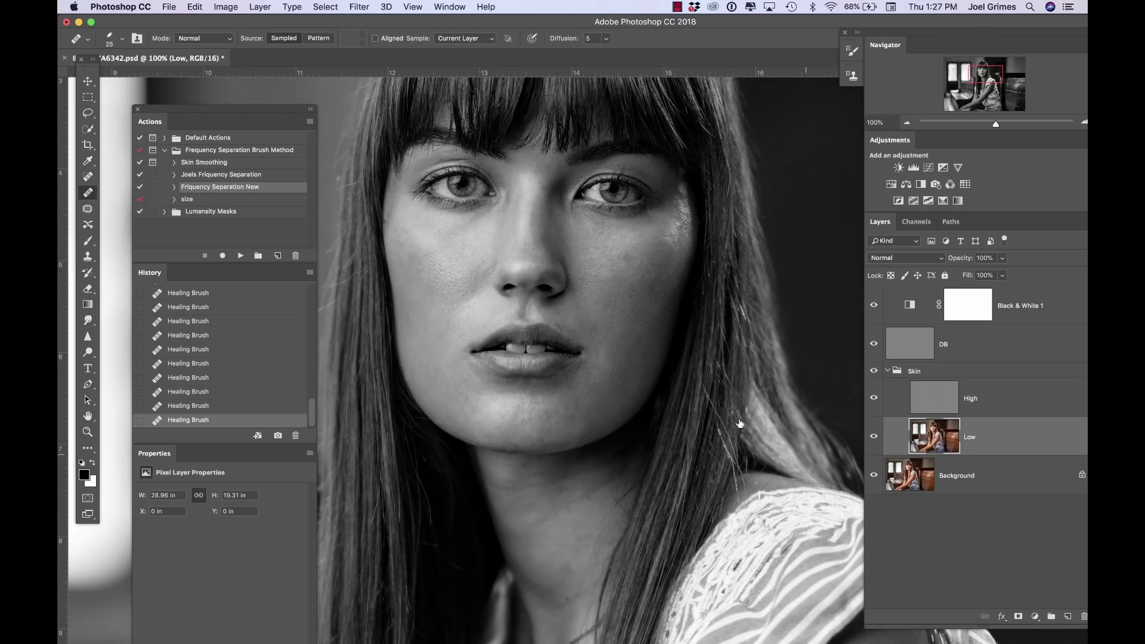
pyautogui.click(88, 113)
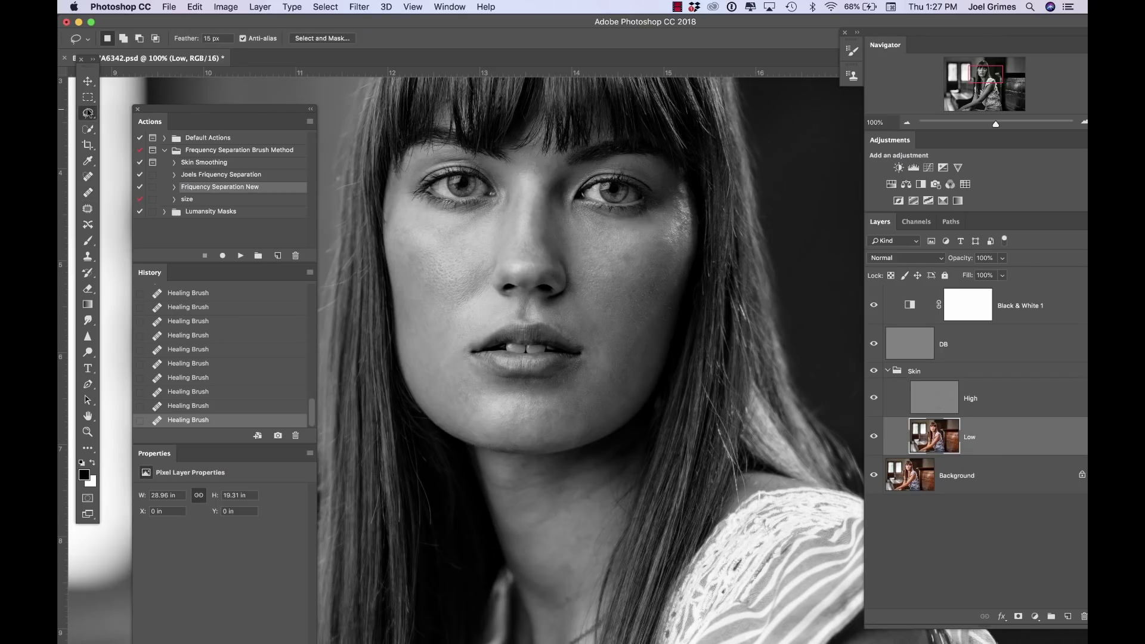
pyautogui.click(124, 113)
pyautogui.moveTo(480, 215)
pyautogui.mouseDown()
pyautogui.moveTo(445, 241)
pyautogui.moveTo(494, 228)
pyautogui.moveTo(507, 209)
pyautogui.moveTo(472, 206)
pyautogui.mouseUp()
# Apply a Gaussian Blur with a 15-pixel radius to the selected under-eye area and deselect it.
pyautogui.click(413, 6)
pyautogui.moveTo(356, 7)
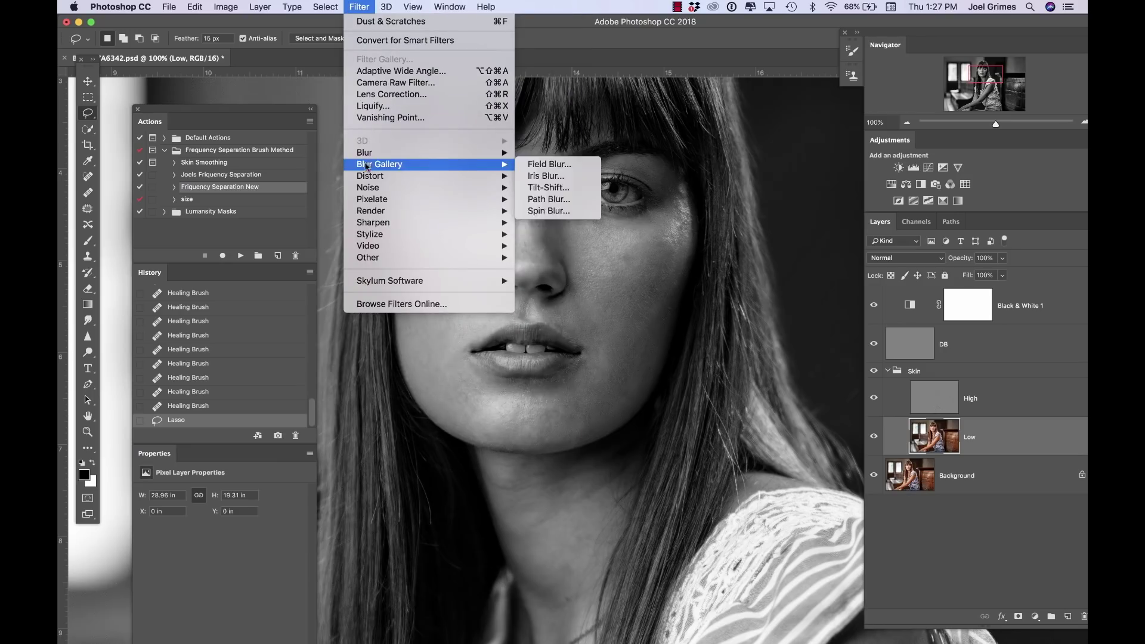
pyautogui.moveTo(507, 153)
pyautogui.click(554, 199)
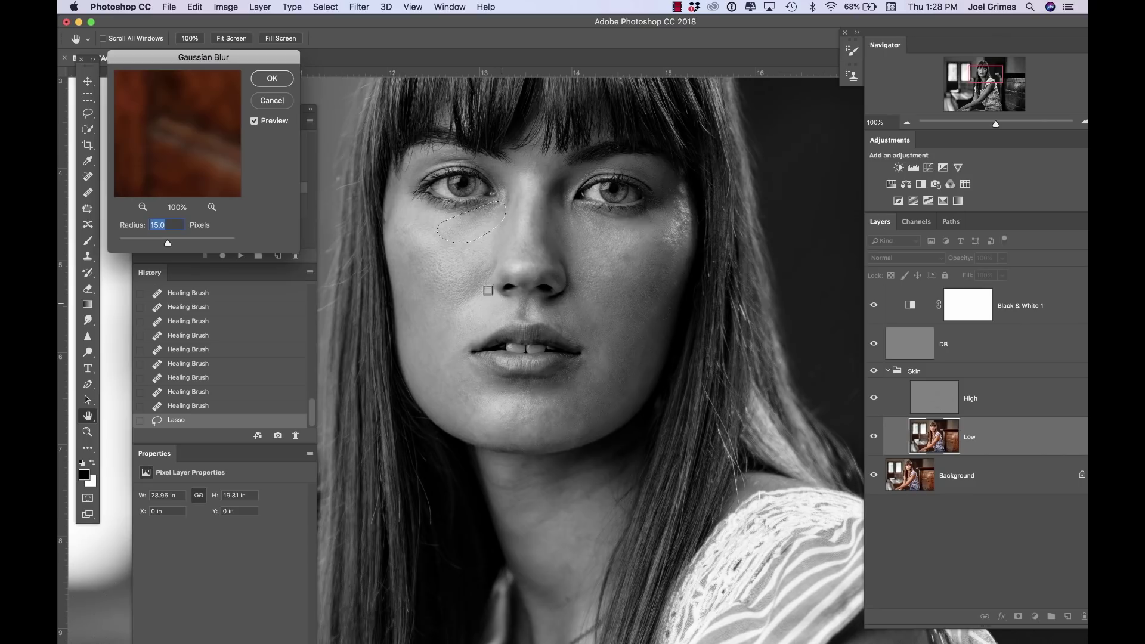
pyautogui.click(273, 80)
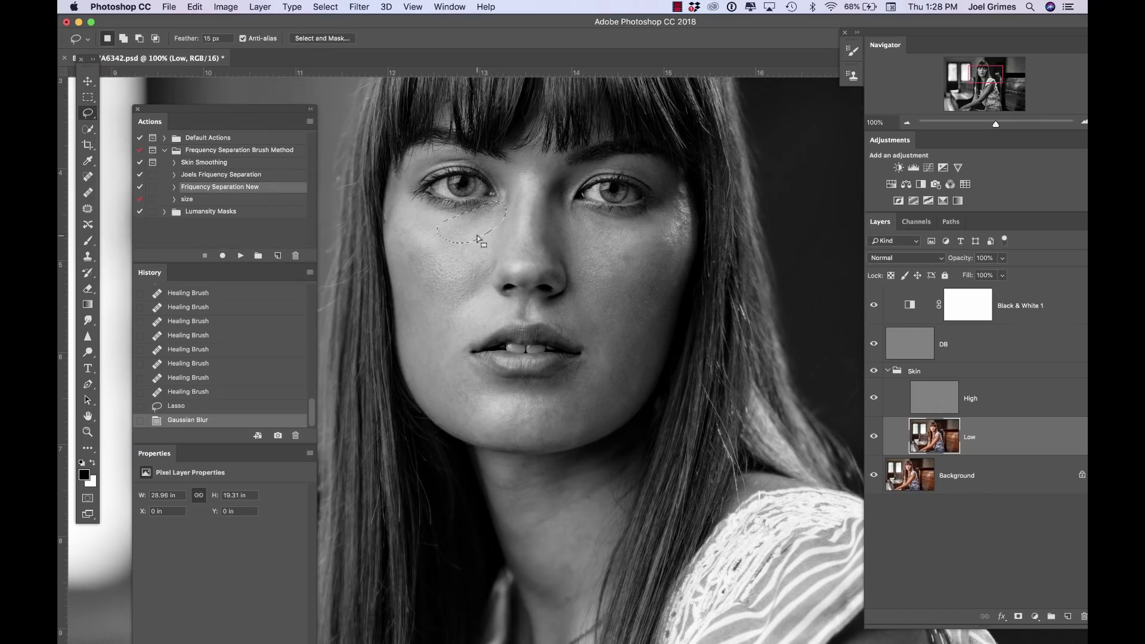
pyautogui.press('super+d')
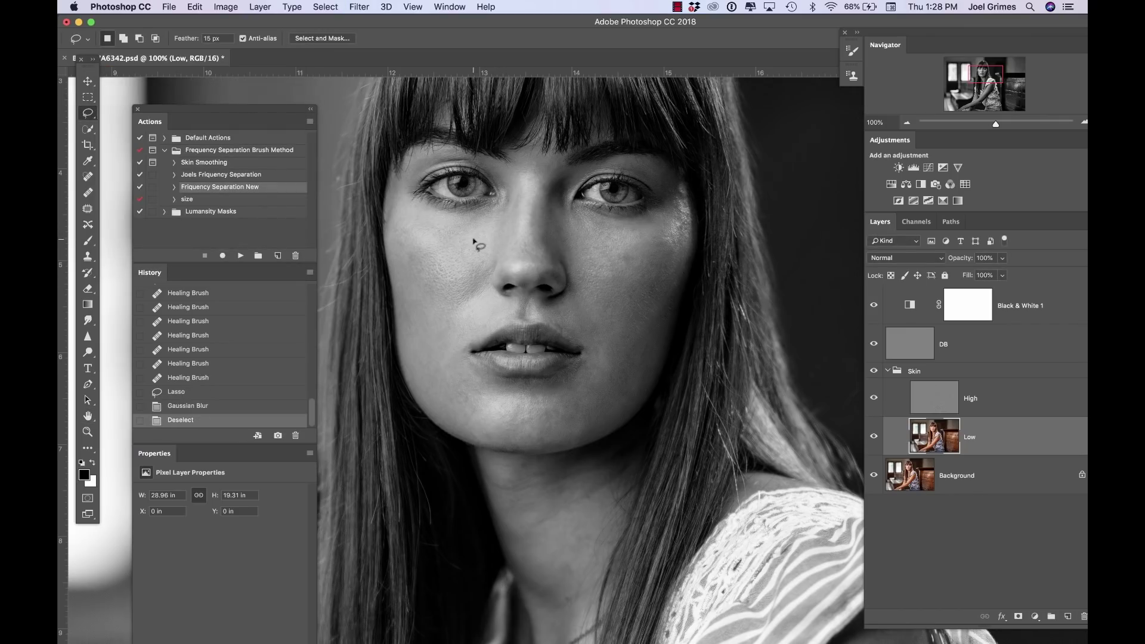
pyautogui.click(358, 6)
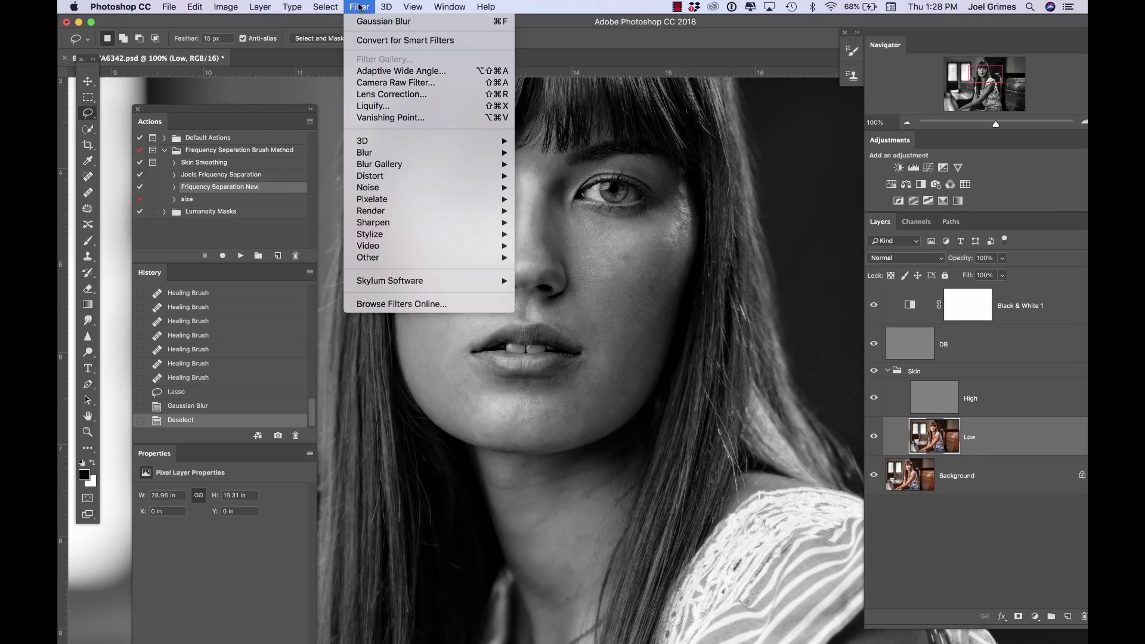
# On the Low layer, lasso the cheek areas below the eye and beside the nose on the image's left, repeating the Gaussian Blur on each.
pyautogui.click(359, 6)
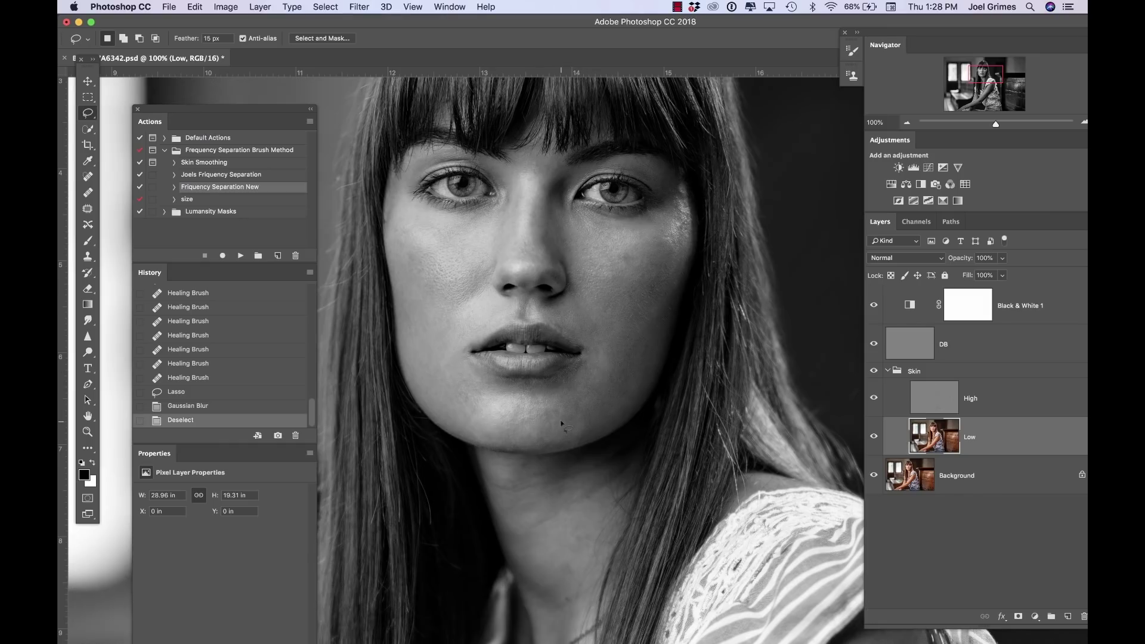
pyautogui.moveTo(443, 236)
pyautogui.mouseDown()
pyautogui.moveTo(406, 247)
pyautogui.moveTo(412, 296)
pyautogui.moveTo(438, 240)
pyautogui.mouseUp()
pyautogui.press('super+f')
pyautogui.press('super+d')
pyautogui.moveTo(463, 310)
pyautogui.mouseDown()
pyautogui.moveTo(498, 256)
pyautogui.moveTo(459, 314)
pyautogui.mouseUp()
pyautogui.press('super+f')
pyautogui.press('super+d')
# Smooth the skin beside the mouth on the image's left, below the lower lip and on the chin with feathered Lasso selections and Gaussian Blur.
pyautogui.moveTo(454, 358)
pyautogui.mouseDown()
pyautogui.moveTo(427, 412)
pyautogui.moveTo(454, 431)
pyautogui.moveTo(489, 404)
pyautogui.moveTo(463, 358)
pyautogui.mouseUp()
pyautogui.press('super+f')
pyautogui.press('super+d')
pyautogui.moveTo(527, 395)
pyautogui.mouseDown()
pyautogui.moveTo(493, 404)
pyautogui.moveTo(562, 430)
pyautogui.moveTo(540, 399)
pyautogui.mouseUp()
pyautogui.press('super+f')
pyautogui.press('super+d')
pyautogui.moveTo(552, 443)
pyautogui.mouseDown()
pyautogui.moveTo(584, 394)
pyautogui.moveTo(570, 427)
pyautogui.mouseUp()
pyautogui.press('super+f')
pyautogui.press('super+d')
# Lasso the inner cheek beside the nose on the image's right, repeat the Gaussian Blur on it and deselect.
pyautogui.moveTo(625, 243)
pyautogui.mouseDown()
pyautogui.moveTo(607, 245)
pyautogui.moveTo(627, 275)
pyautogui.moveTo(592, 241)
pyautogui.moveTo(615, 256)
pyautogui.moveTo(593, 273)
pyautogui.mouseUp()
pyautogui.press('super+f')
pyautogui.press('super+d')
pyautogui.press('super+f')
pyautogui.press('super+d')
# Soften the outer cheek and the bright patch beside the eye on the image's right with two lassoed Gaussian Blur passes.
pyautogui.moveTo(663, 240)
pyautogui.mouseDown()
pyautogui.moveTo(659, 311)
pyautogui.moveTo(679, 246)
pyautogui.moveTo(652, 269)
pyautogui.mouseUp()
pyautogui.press('super+f')
pyautogui.press('super+d')
pyautogui.moveTo(678, 231)
pyautogui.mouseDown()
pyautogui.moveTo(682, 257)
pyautogui.moveTo(690, 222)
pyautogui.mouseUp()
pyautogui.press('super+f')
pyautogui.press('super+d')
# Blur feathered Lasso selections on the lower cheek at the image's right and on the chin, deselecting after each.
pyautogui.moveTo(619, 362); pyautogui.dragTo(631, 384)
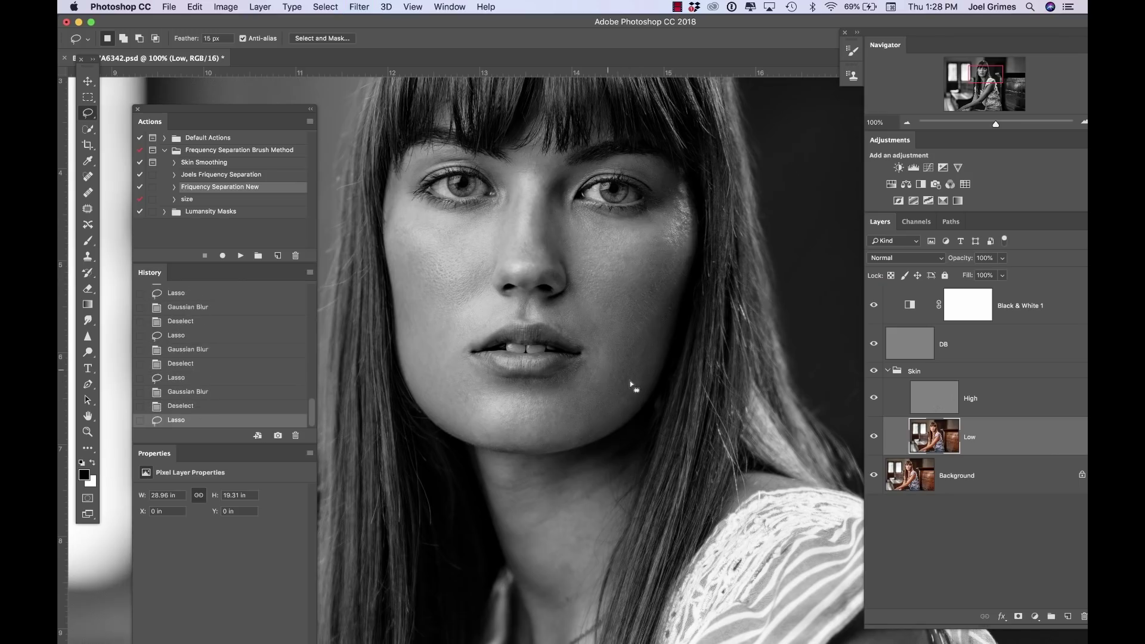
pyautogui.press('super+f')
pyautogui.press('super+d')
pyautogui.moveTo(571, 406)
pyautogui.mouseDown()
pyautogui.moveTo(543, 434)
pyautogui.moveTo(590, 407)
pyautogui.moveTo(567, 419)
pyautogui.mouseUp()
pyautogui.press('super+f')
pyautogui.press('super+d')
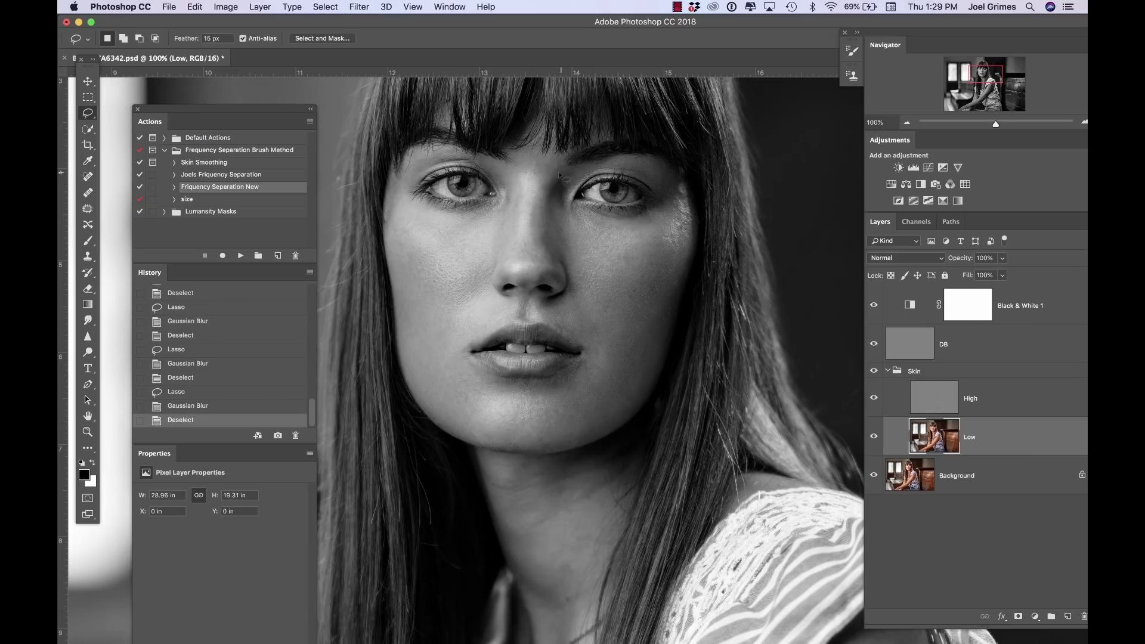
# Smooth the tones along the side and bridge of the nose with lassoed selections and the repeated Gaussian Blur.
pyautogui.moveTo(564, 220)
pyautogui.mouseDown()
pyautogui.moveTo(578, 213)
pyautogui.moveTo(567, 178)
pyautogui.mouseUp()
pyautogui.press('super+f')
pyautogui.press('super+d')
pyautogui.moveTo(522, 171)
pyautogui.mouseDown()
pyautogui.moveTo(543, 191)
pyautogui.moveTo(541, 267)
pyautogui.moveTo(523, 245)
pyautogui.mouseUp()
pyautogui.press('super+f')
pyautogui.press('super+d')
pyautogui.press('super+f')
pyautogui.press('super+d')
# Blur small lassoed areas on the outer cheek at the image's left and beside the upper nose bridge, deselecting each.
pyautogui.moveTo(414, 235)
pyautogui.mouseDown()
pyautogui.moveTo(397, 251)
pyautogui.moveTo(412, 234)
pyautogui.mouseUp()
pyautogui.press('super+f')
pyautogui.press('super+d')
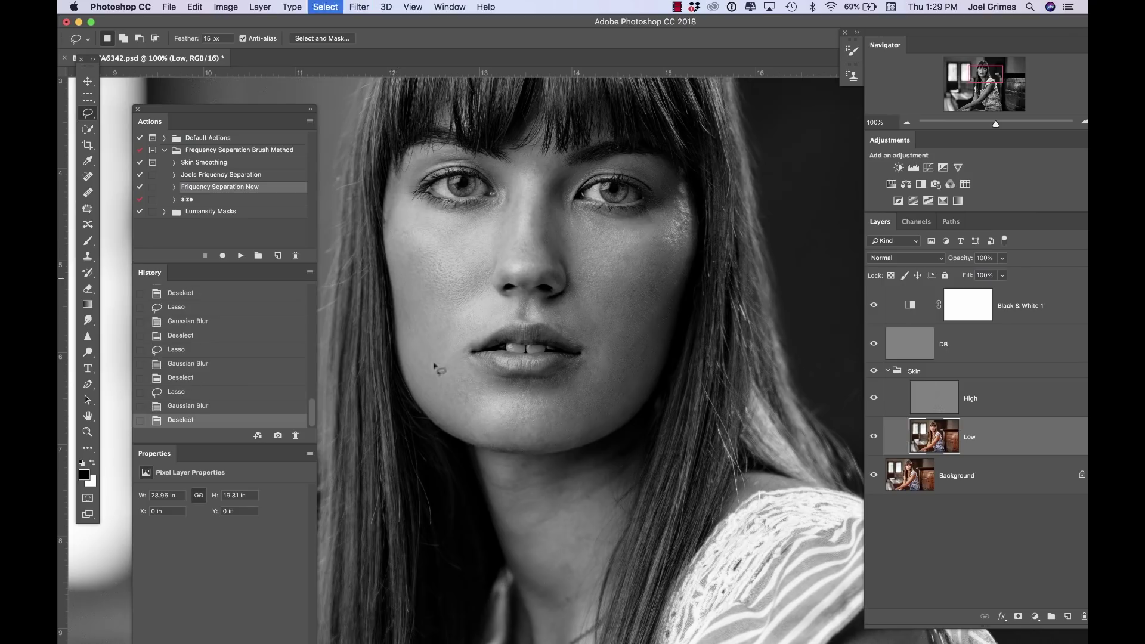
pyautogui.moveTo(512, 189)
pyautogui.mouseDown()
pyautogui.moveTo(498, 209)
pyautogui.moveTo(512, 190)
pyautogui.mouseUp()
pyautogui.press('super+f')
pyautogui.press('super+d')
# Compare the retouched face in color by hiding Black & White 1, collapsing the Skin group and toggling its visibility, then restore the monochrome view.
pyautogui.click(874, 305)
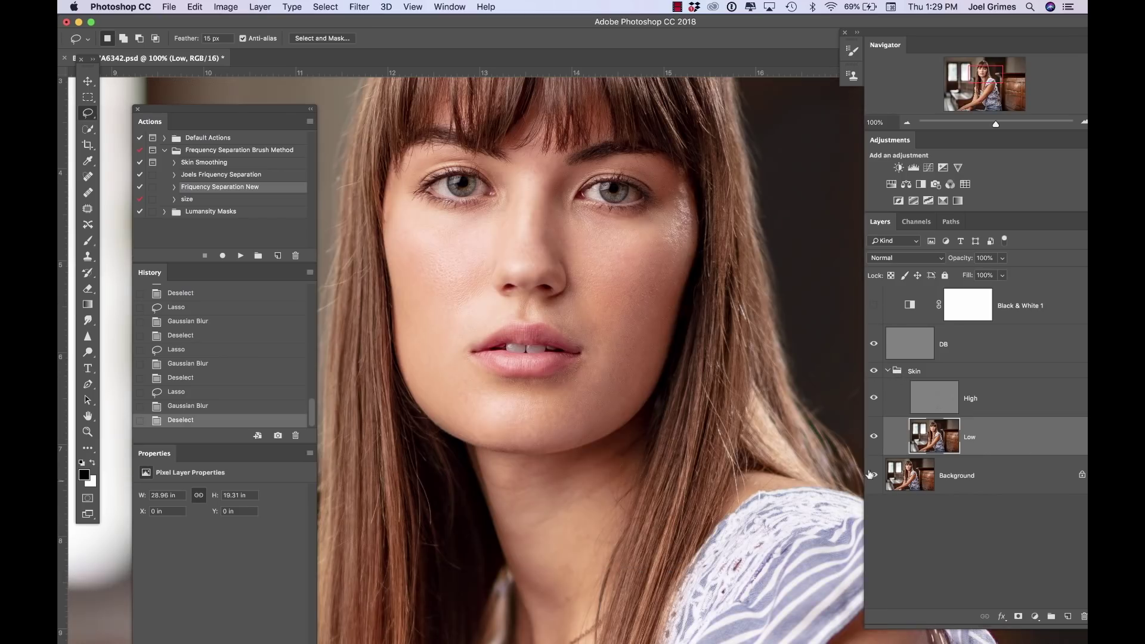
pyautogui.click(889, 376)
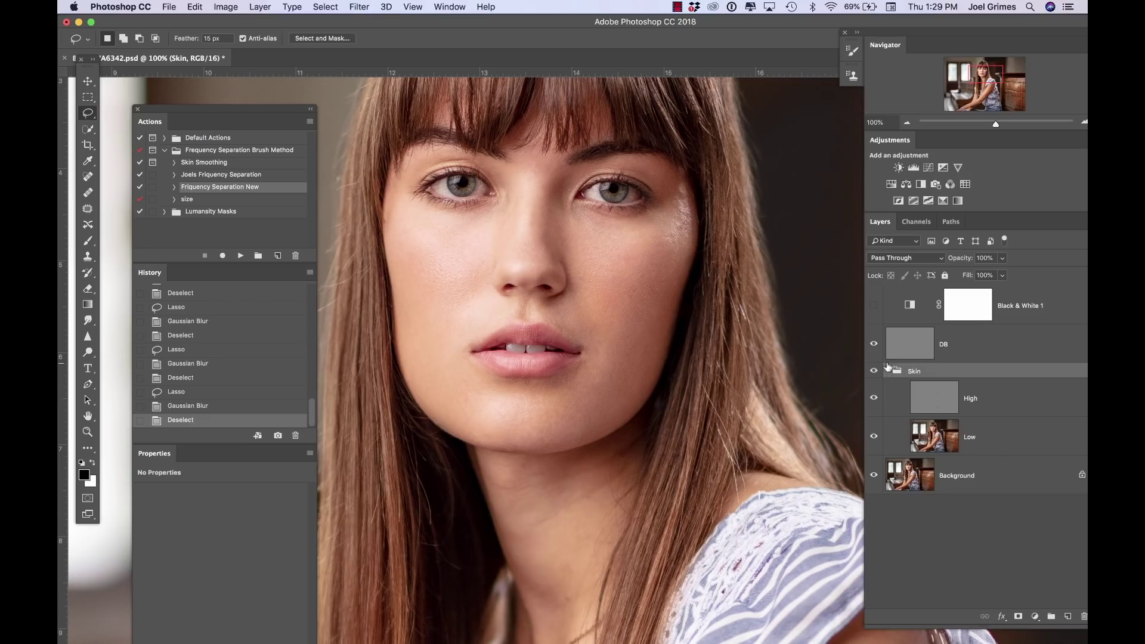
pyautogui.click(888, 371)
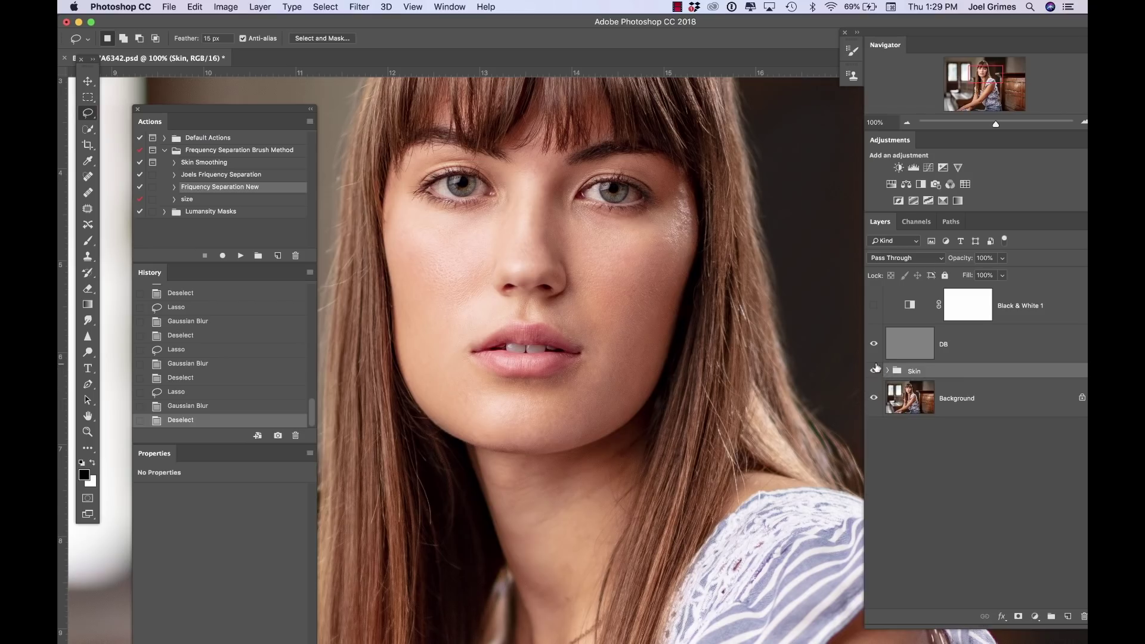
pyautogui.click(875, 372)
pyautogui.click(875, 372)
pyautogui.click(875, 306)
# On the DB layer, brighten the cheek below the eye on the image's left with the Dodge tool.
pyautogui.click(915, 335)
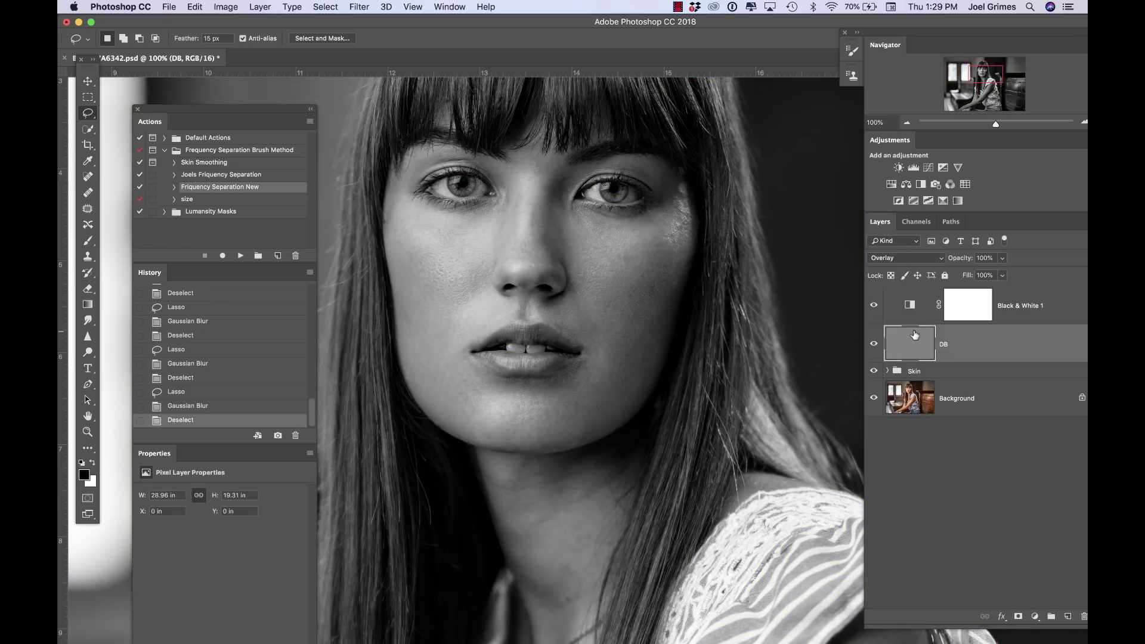
pyautogui.press('super+minus')
pyautogui.press('super+minus')
pyautogui.press('super+minus')
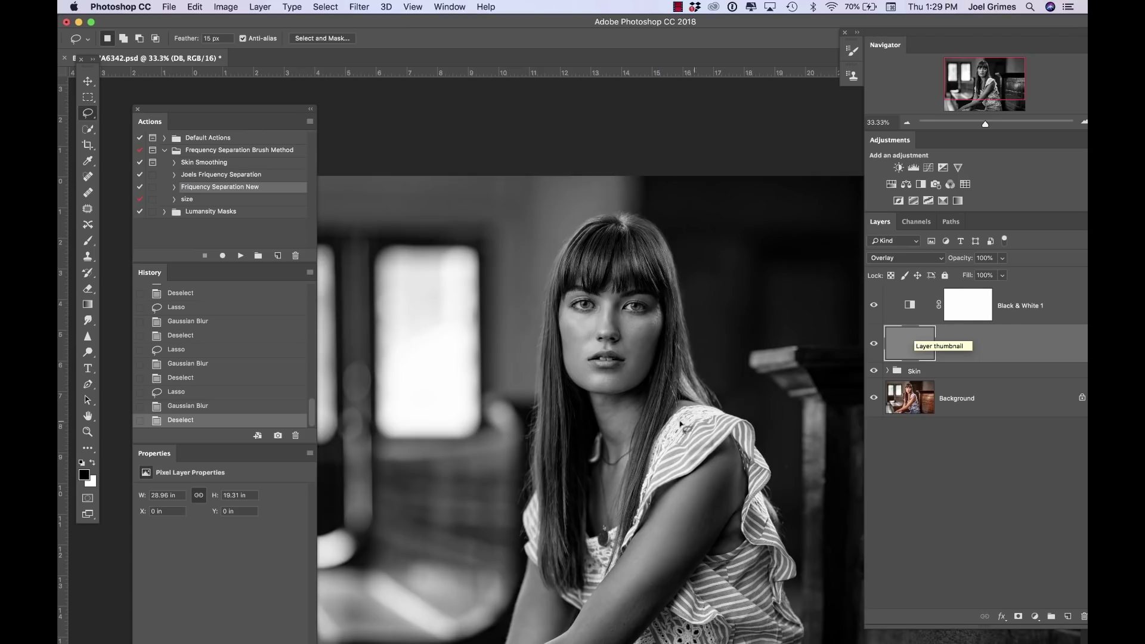
pyautogui.click(88, 352)
pyautogui.click(119, 350)
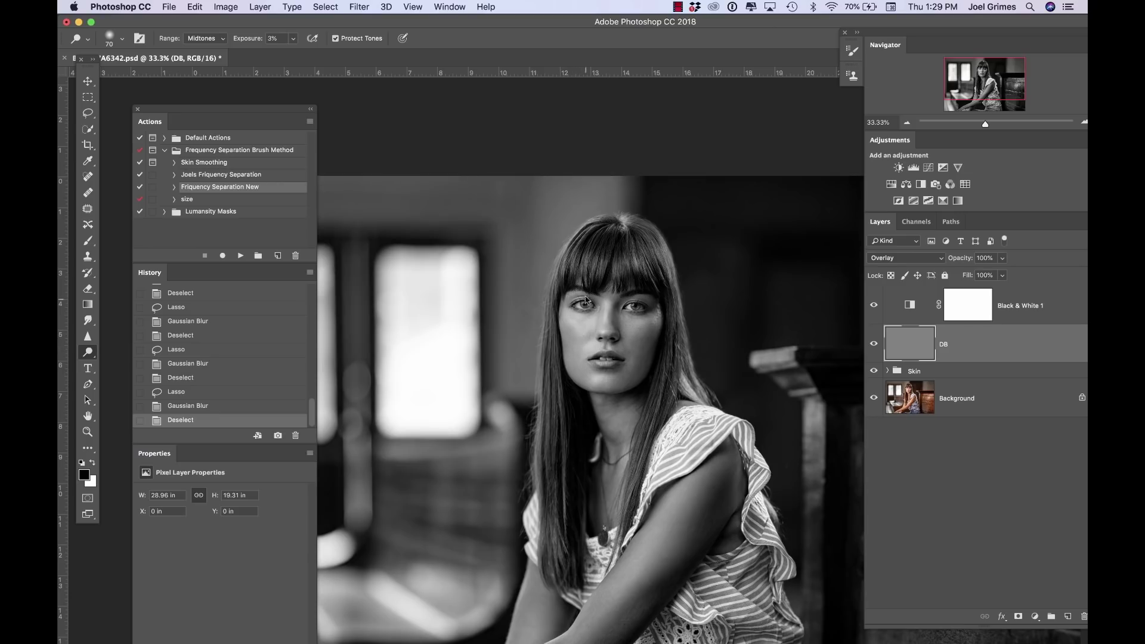
pyautogui.moveTo(574, 321); pyautogui.dragTo(567, 342)
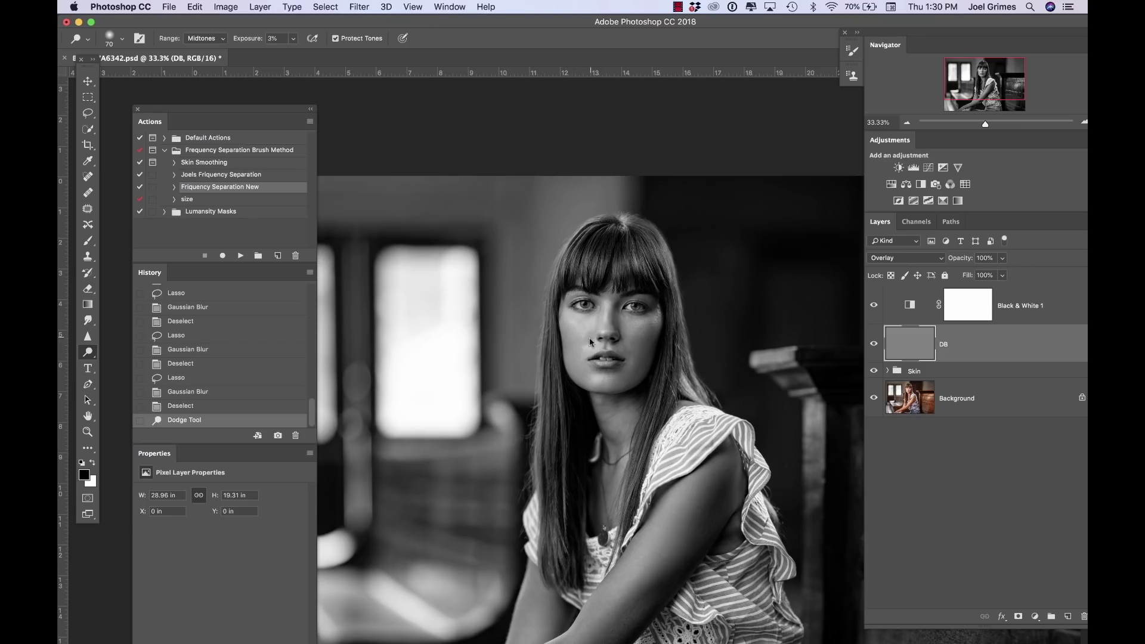
pyautogui.moveTo(582, 324); pyautogui.dragTo(580, 322)
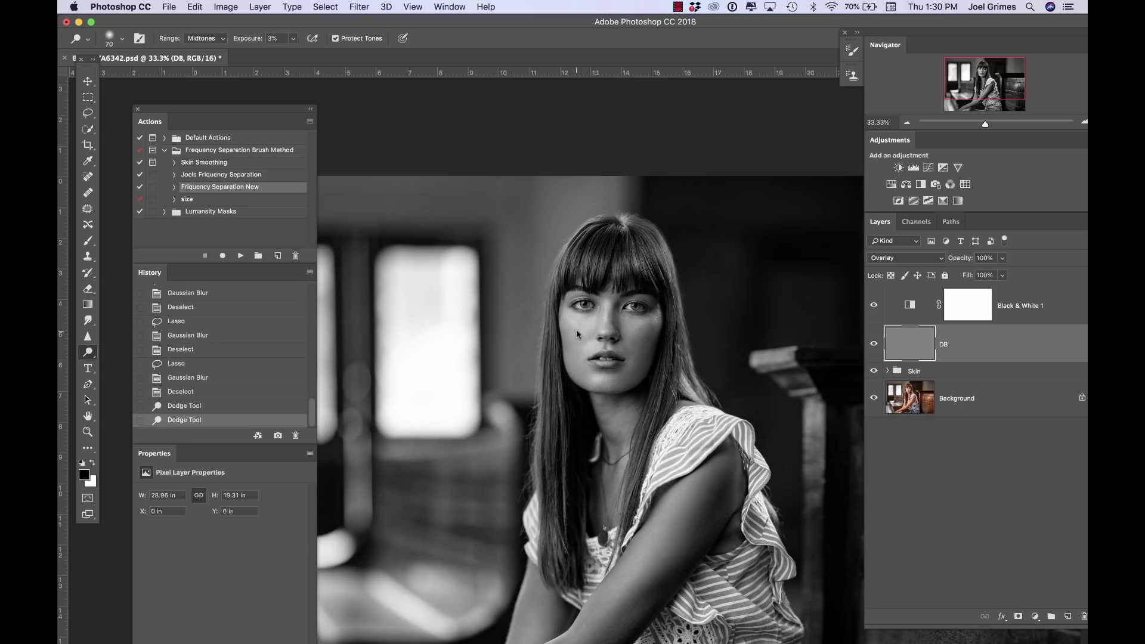
# Even the tones of the cheek and mouth corner on the image's left with alternating burn and dodge dabs.
pyautogui.keyDown('alt'); pyautogui.click(570, 319); pyautogui.keyUp('alt')
pyautogui.keyDown('alt'); pyautogui.click(586, 335); pyautogui.keyUp('alt')
pyautogui.keyDown('alt'); pyautogui.click(588, 334); pyautogui.keyUp('alt')
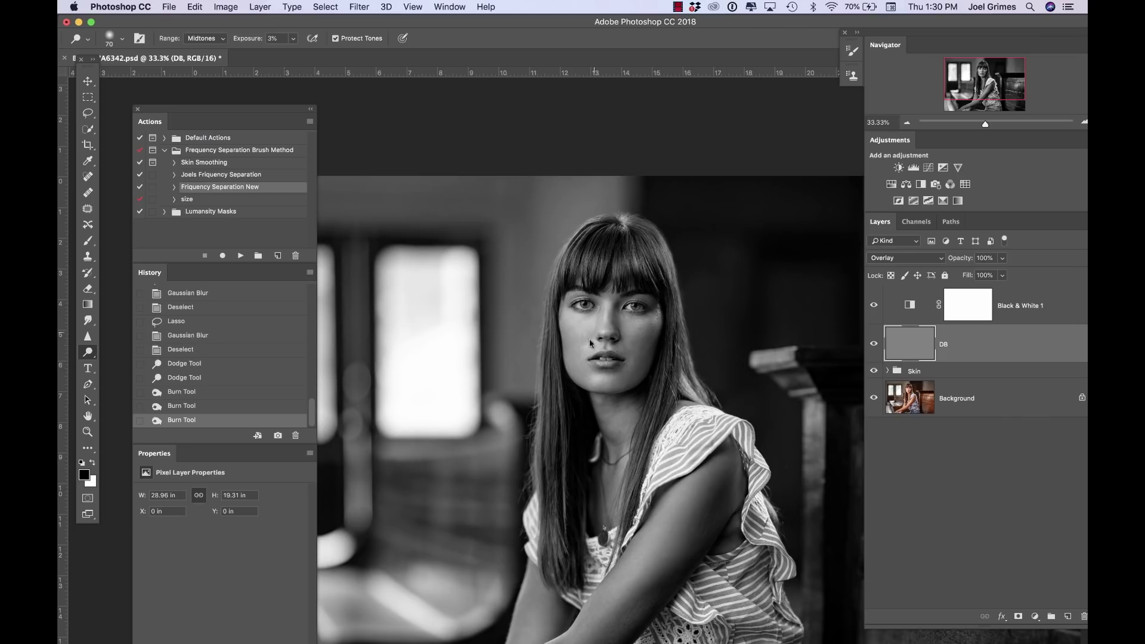
pyautogui.click(589, 351)
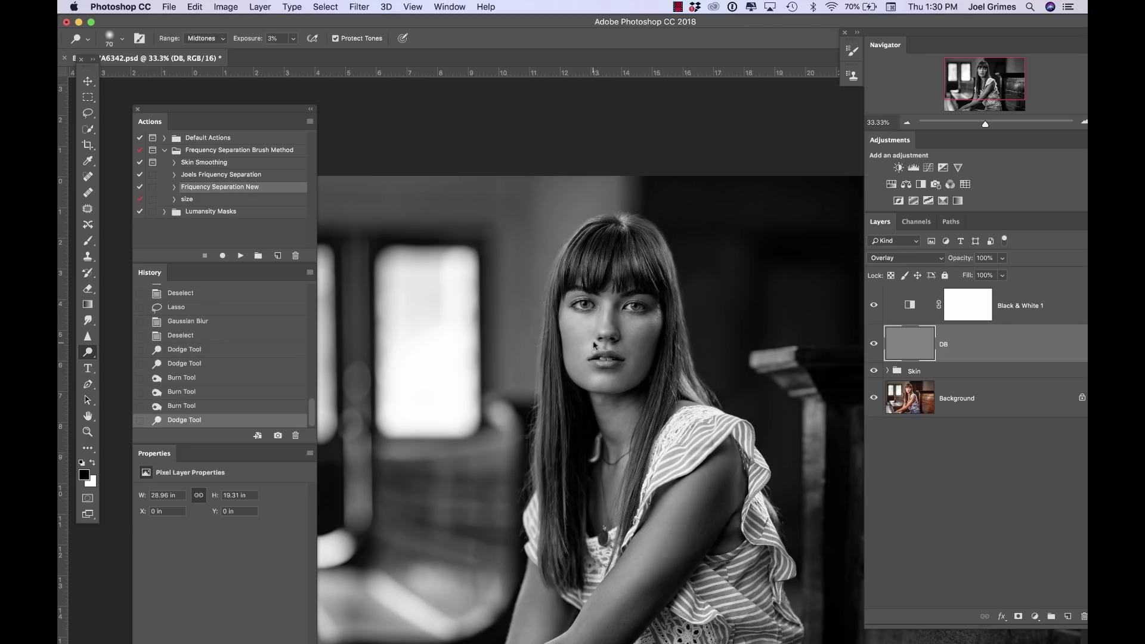
pyautogui.keyDown('alt'); pyautogui.click(590, 350); pyautogui.keyUp('alt')
pyautogui.keyDown('alt'); pyautogui.click(589, 357); pyautogui.keyUp('alt')
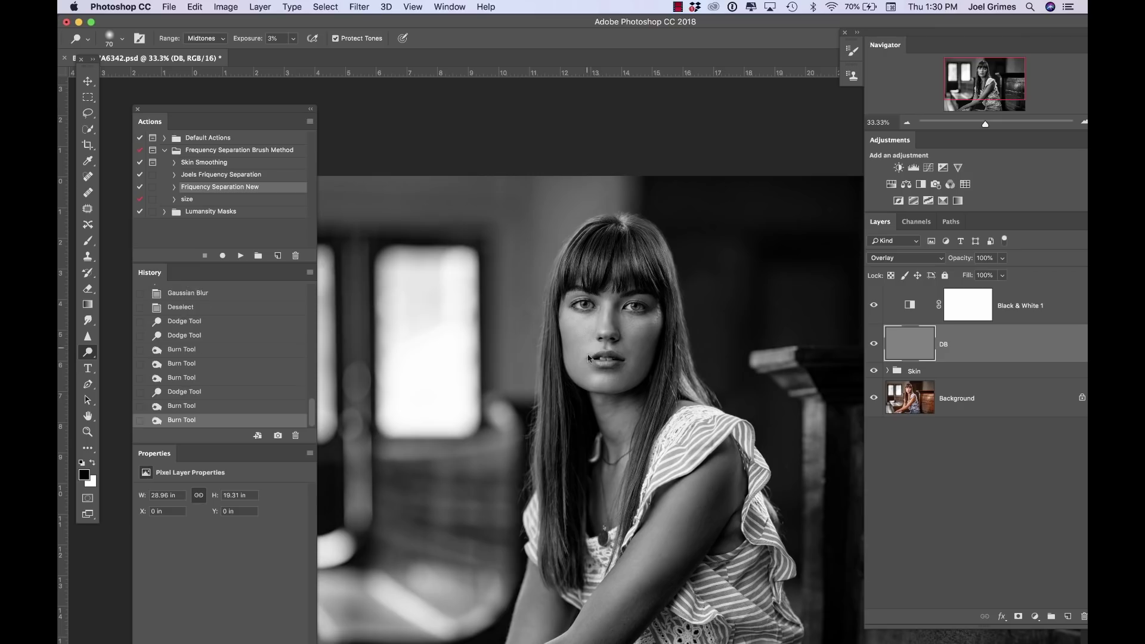
pyautogui.click(588, 360)
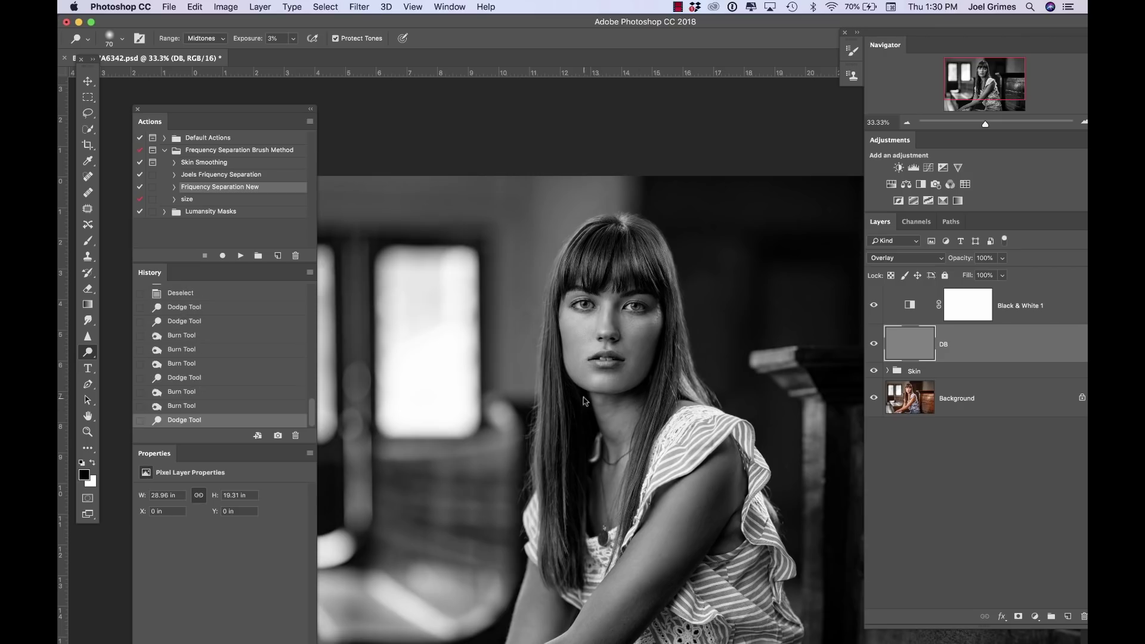
pyautogui.click(578, 362)
# Dodge and burn the lower cheek on the image's right, stepping back and forward in the history to compare the last burn.
pyautogui.click(633, 369)
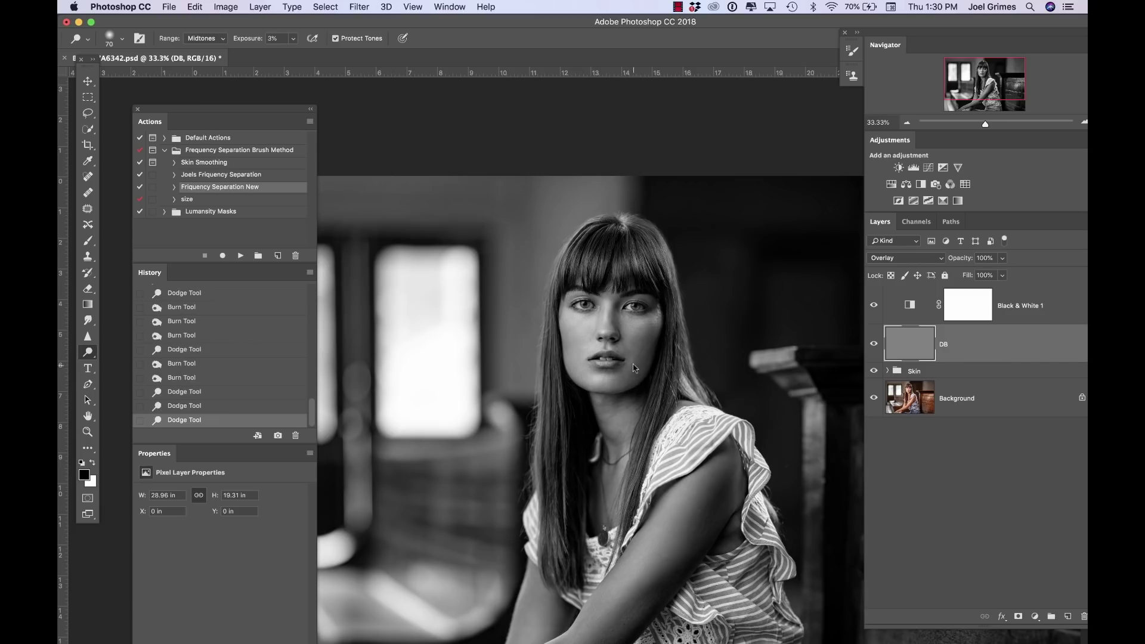
pyautogui.keyDown('alt'); pyautogui.click(630, 362); pyautogui.keyUp('alt')
pyautogui.keyDown('alt'); pyautogui.click(626, 385); pyautogui.keyUp('alt')
pyautogui.press('super+alt+z')
pyautogui.press('super+alt+z')
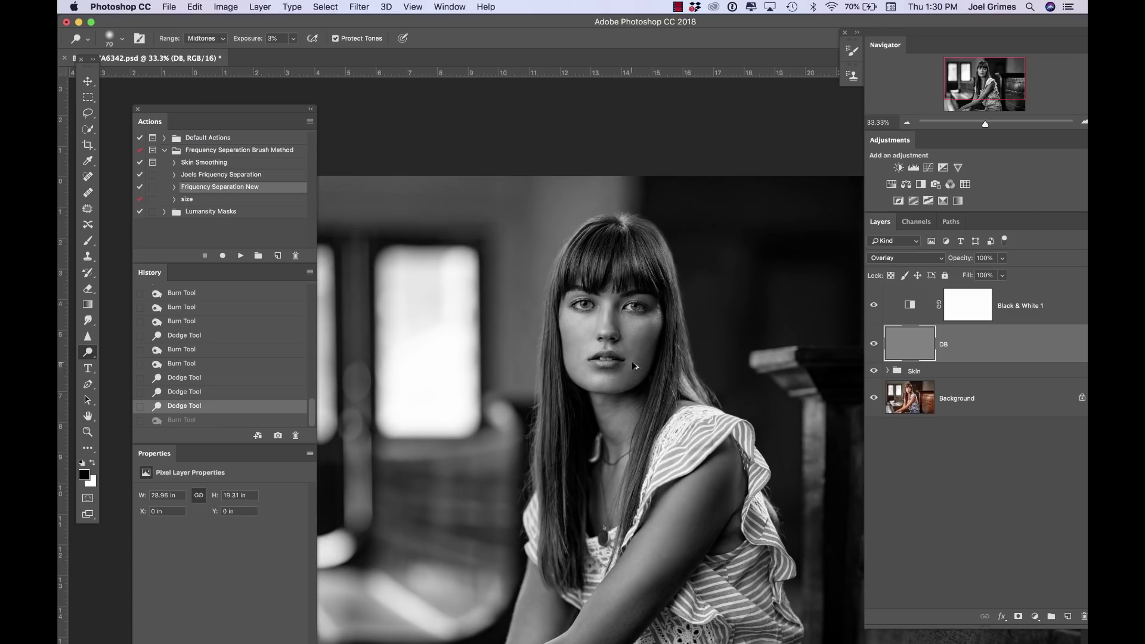
pyautogui.press('super+shift+z')
# Dodge the jaw and lower cheek beside the mouth on the image's right.
pyautogui.moveTo(661, 375); pyautogui.dragTo(639, 383)
pyautogui.click(634, 378)
pyautogui.click(632, 358)
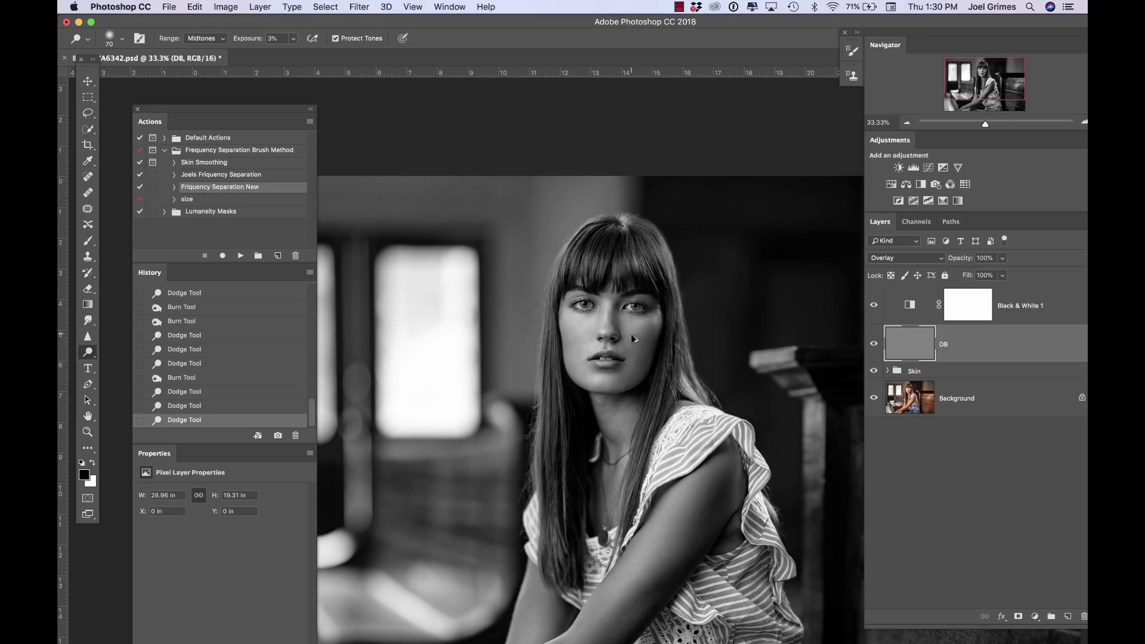
pyautogui.click(628, 358)
pyautogui.click(632, 357)
pyautogui.click(636, 345)
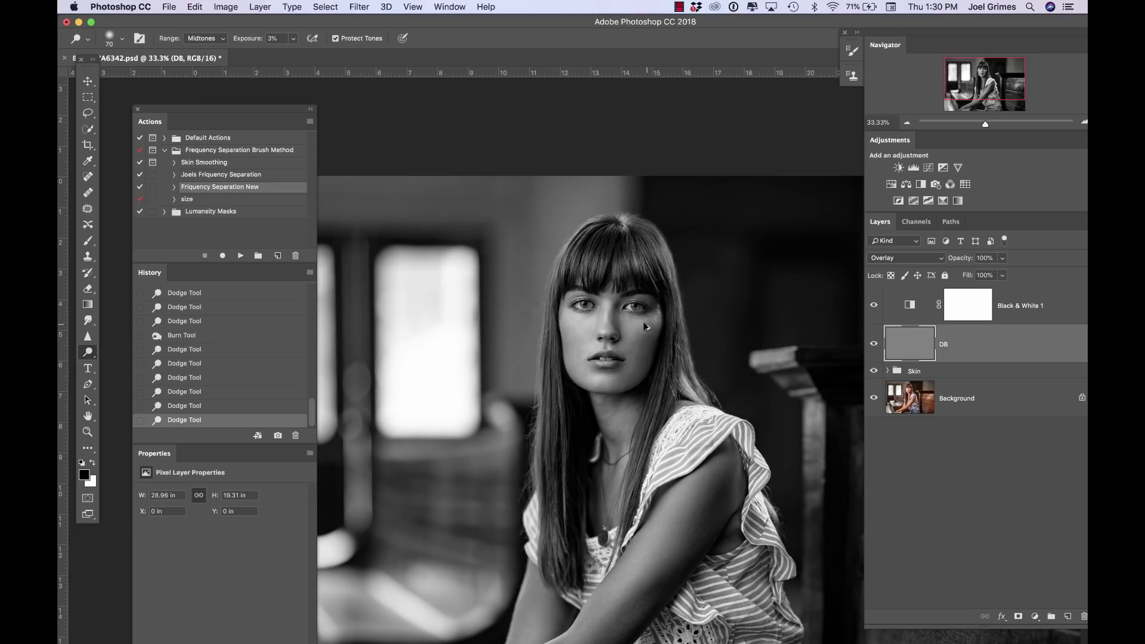
# Dodge the upper cheek on the image's right and burn the skin just under the eye to blend the tones.
pyautogui.click(651, 343)
pyautogui.click(636, 341)
pyautogui.click(641, 341)
pyautogui.moveTo(651, 329); pyautogui.dragTo(643, 339)
pyautogui.keyDown('alt'); pyautogui.click(628, 325); pyautogui.keyUp('alt')
pyautogui.keyDown('alt'); pyautogui.click(640, 318); pyautogui.keyUp('alt')
pyautogui.click(665, 322)
pyautogui.click(642, 327)
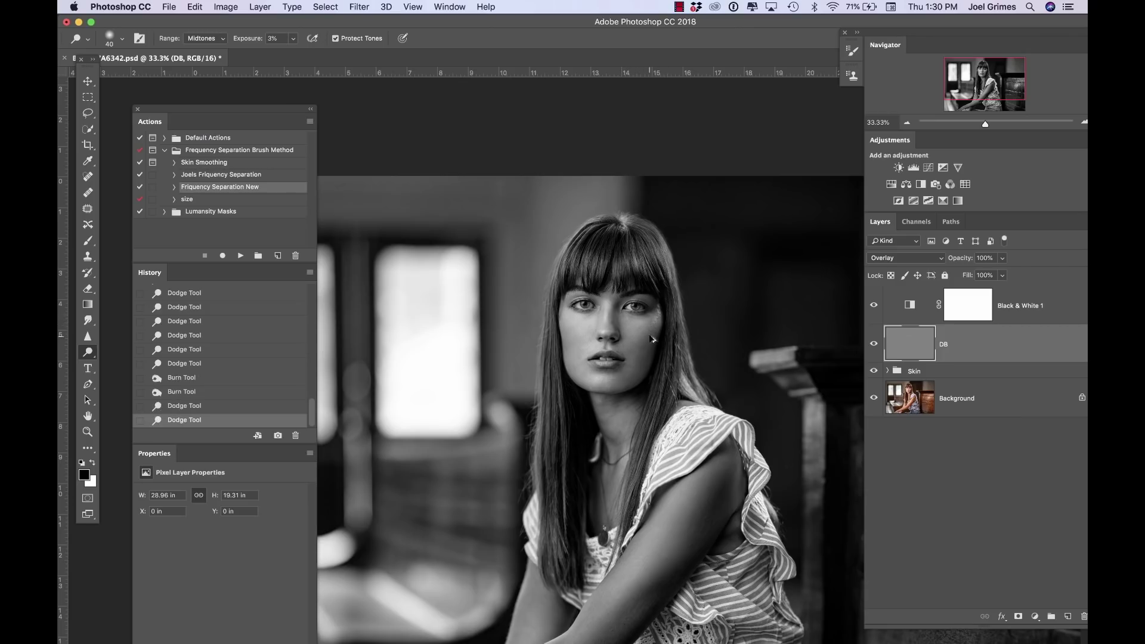
# Dodge down the outer cheek to the jawline on the image's right.
pyautogui.click(652, 340)
pyautogui.click(638, 367)
pyautogui.click(632, 390)
pyautogui.click(630, 389)
pyautogui.click(631, 390)
pyautogui.click(633, 391)
# Dodge the cheek on the image's left and set the brush size to 90 px.
pyautogui.click(574, 332)
pyautogui.click(573, 343)
pyautogui.press(']')
pyautogui.press(']')
pyautogui.press(']')
pyautogui.press(']')
pyautogui.press(']')
pyautogui.press(']')
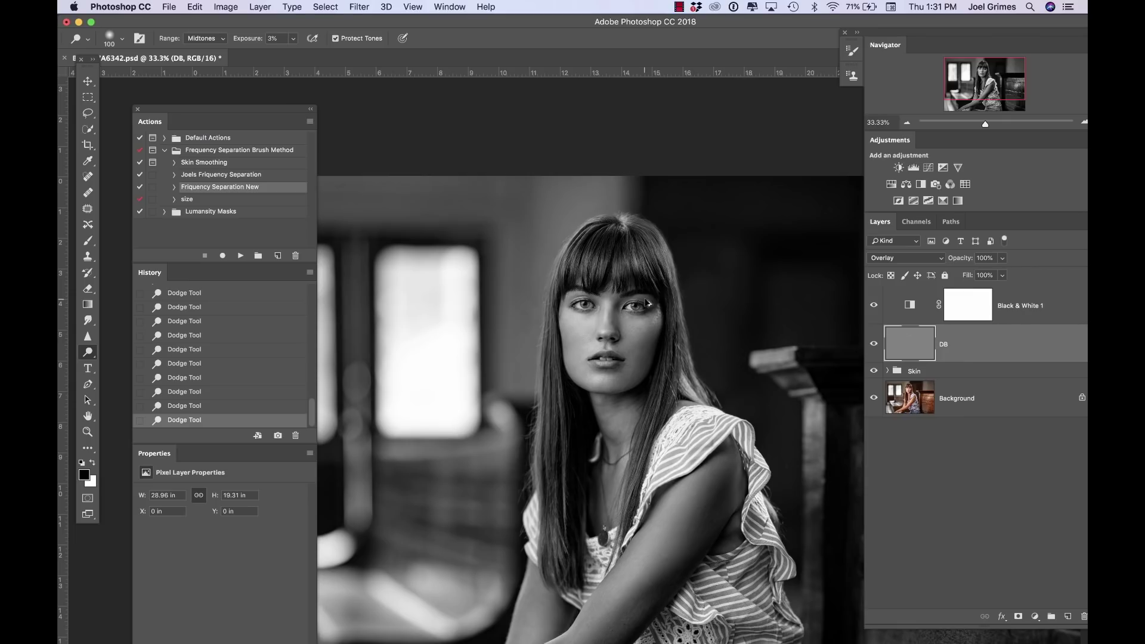
pyautogui.press('[')
# Hide the Black & White 1 layer, reduce the brush to 15 px and burn the skin beside the upper nose bridge.
pyautogui.click(874, 305)
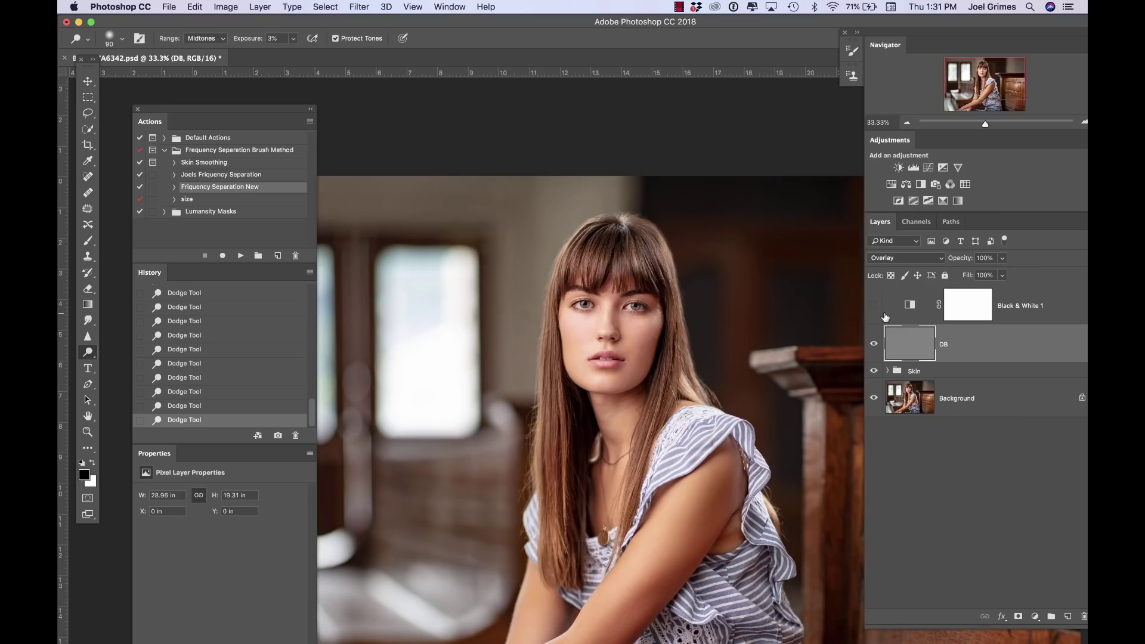
pyautogui.press('super+equal')
pyautogui.press('super+equal')
pyautogui.press('super+equal')
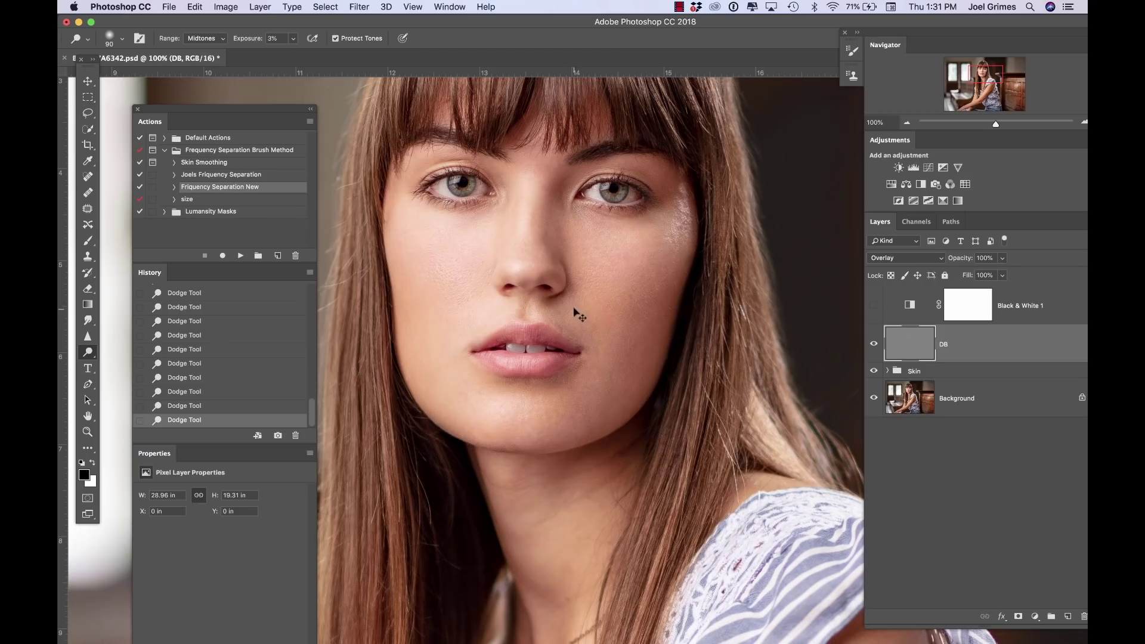
pyautogui.press('[')
pyautogui.press('[')
pyautogui.press('[')
pyautogui.press('[')
pyautogui.press('[')
pyautogui.press('[')
pyautogui.press('[')
pyautogui.press('[')
pyautogui.press('[')
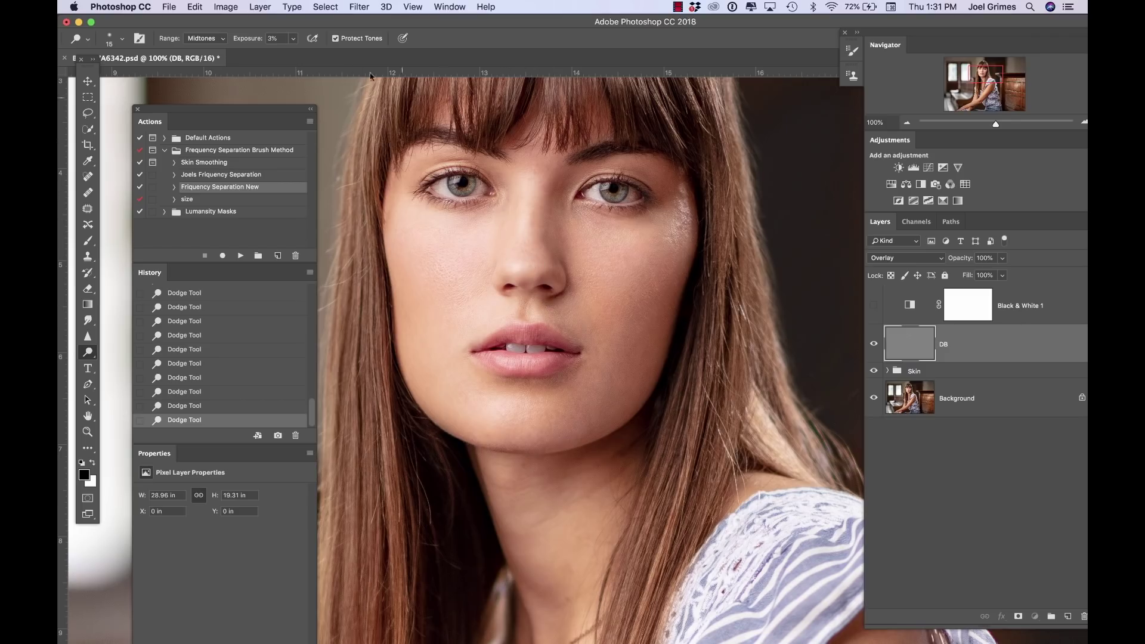
pyautogui.keyDown('alt'); pyautogui.click(504, 196); pyautogui.keyUp('alt')
# With a 20 px brush, dodge the outer cheek from beside the eye downward on the image's right.
pyautogui.press(']')
pyautogui.click(672, 196)
pyautogui.click(675, 230)
pyautogui.click(678, 261)
pyautogui.click(662, 280)
# Dodge small spots on the chin, jaw and lower cheeks around the mouth.
pyautogui.click(608, 409)
pyautogui.click(631, 362)
pyautogui.click(460, 350)
pyautogui.click(406, 364)
pyautogui.click(493, 414)
pyautogui.click(561, 384)
# Toggle the visibility of the Black & White 1, DB and Skin layers to compare the retouched face with the original.
pyautogui.click(876, 305)
pyautogui.click(876, 305)
pyautogui.click(874, 346)
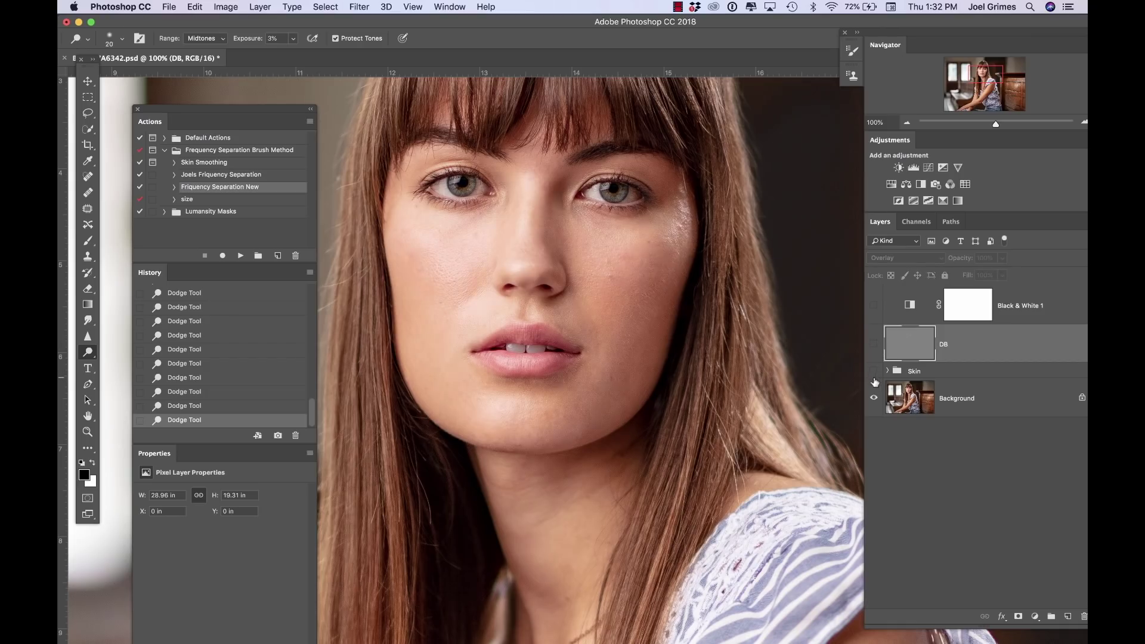
pyautogui.click(874, 344)
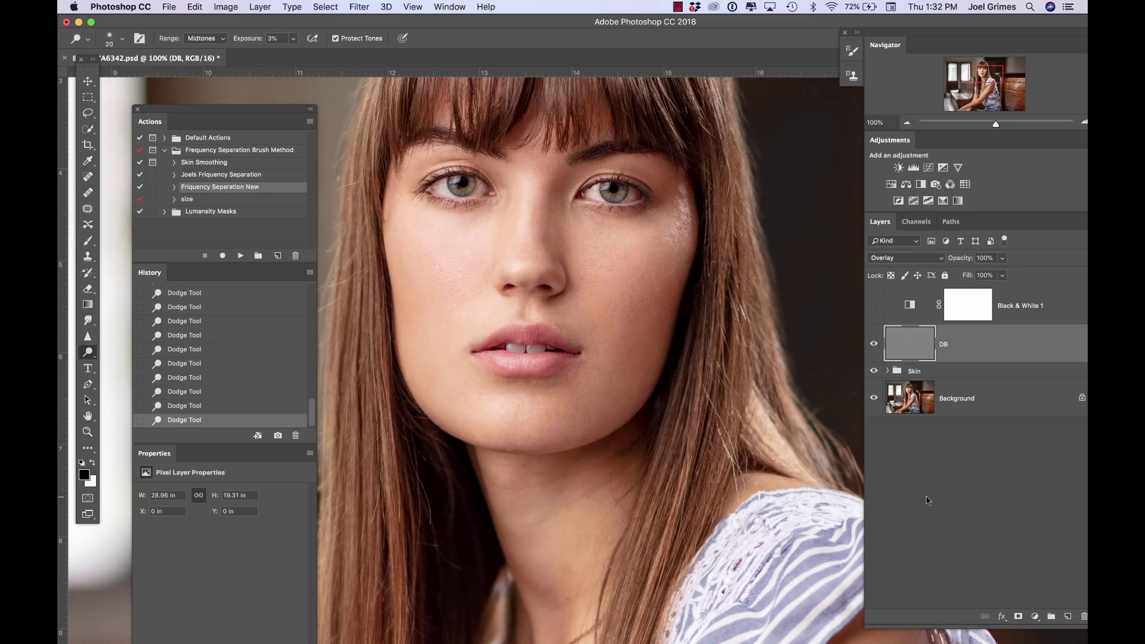
# Examine the whole retouched photo in full-screen mode with the menu bar, then look closer at the subject.
pyautogui.press('super+minus')
pyautogui.press('super+minus')
pyautogui.press('super+minus')
pyautogui.press('super+minus')
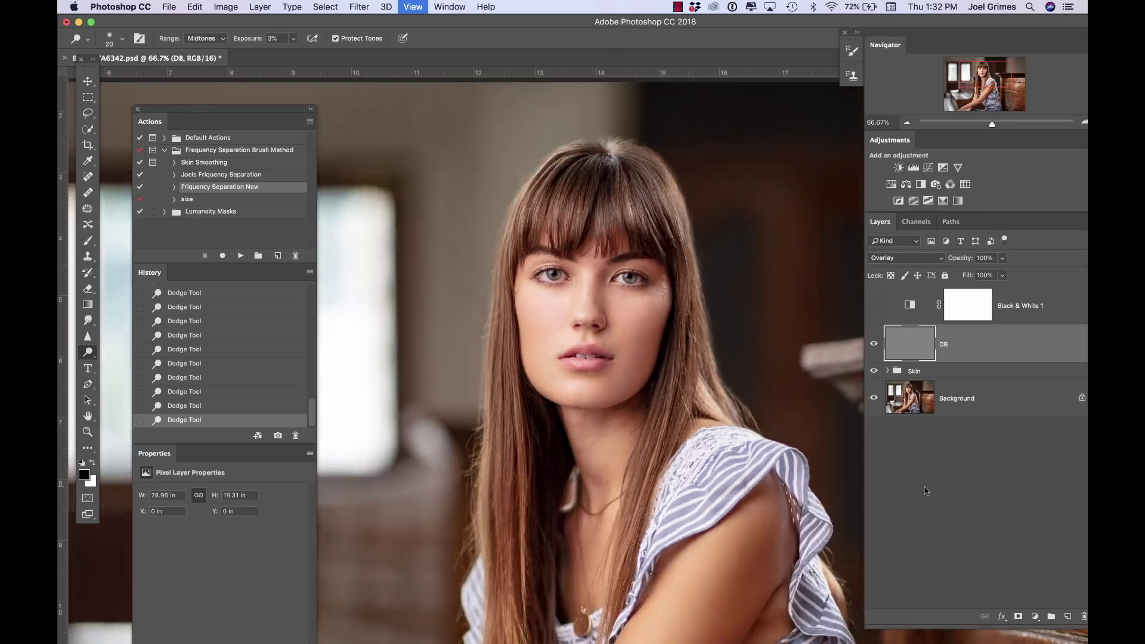
pyautogui.press('super+minus')
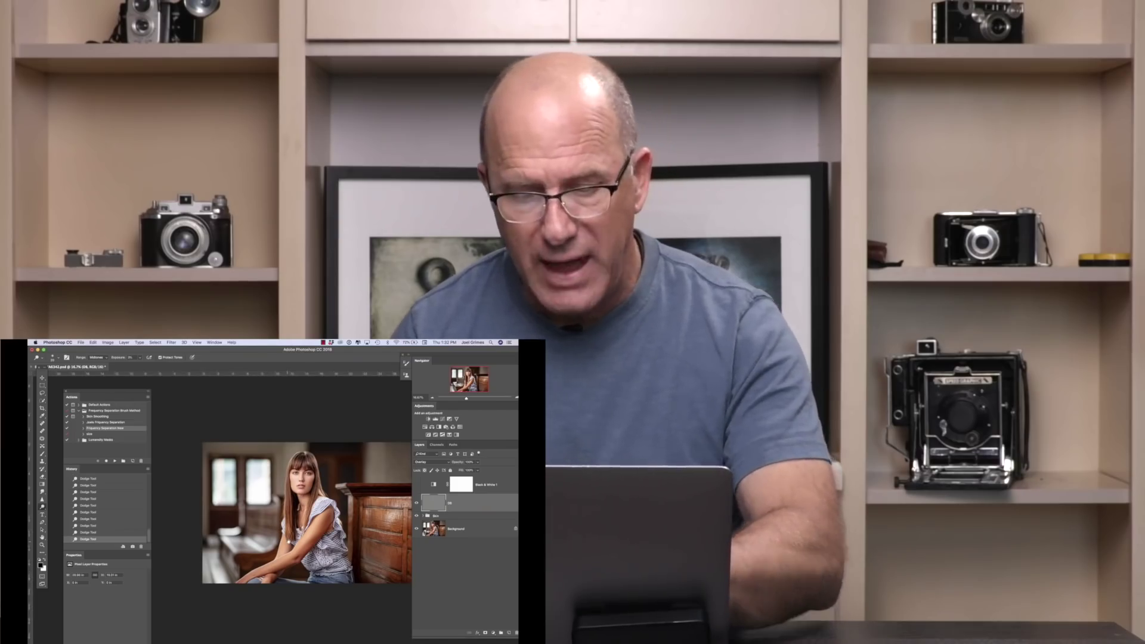
pyautogui.press('f')
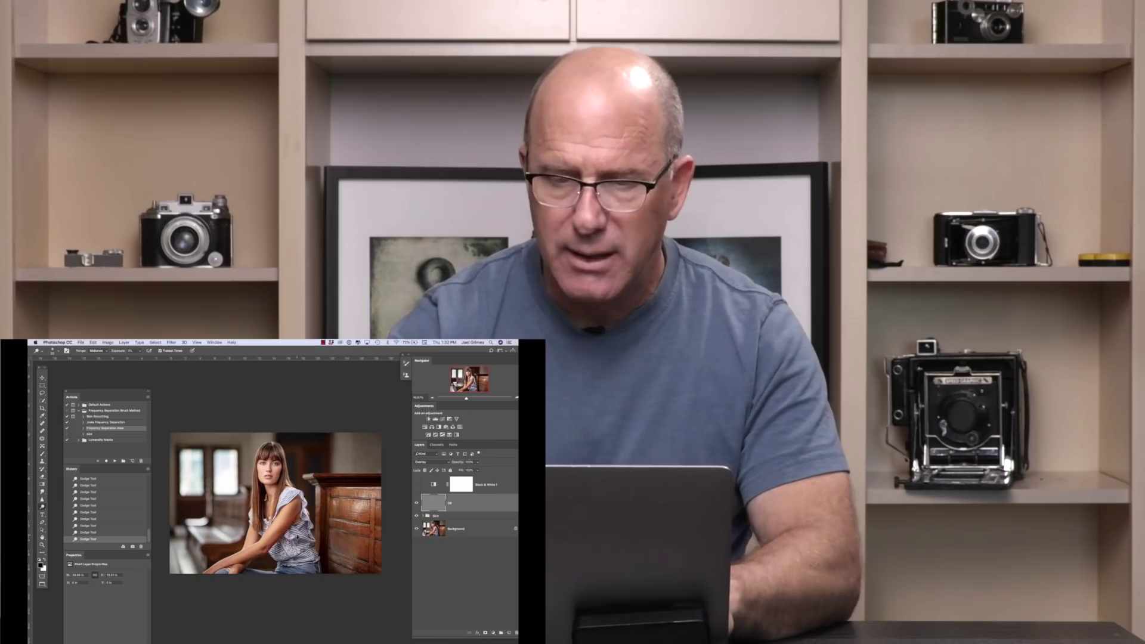
pyautogui.press('super+plus')
pyautogui.press('super+plus')
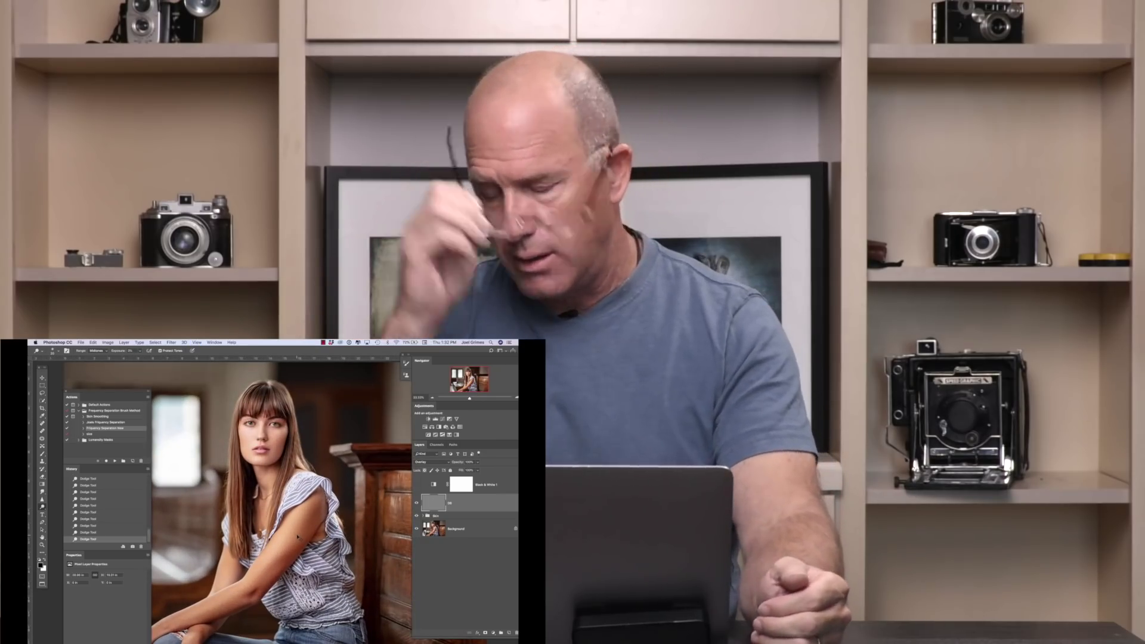